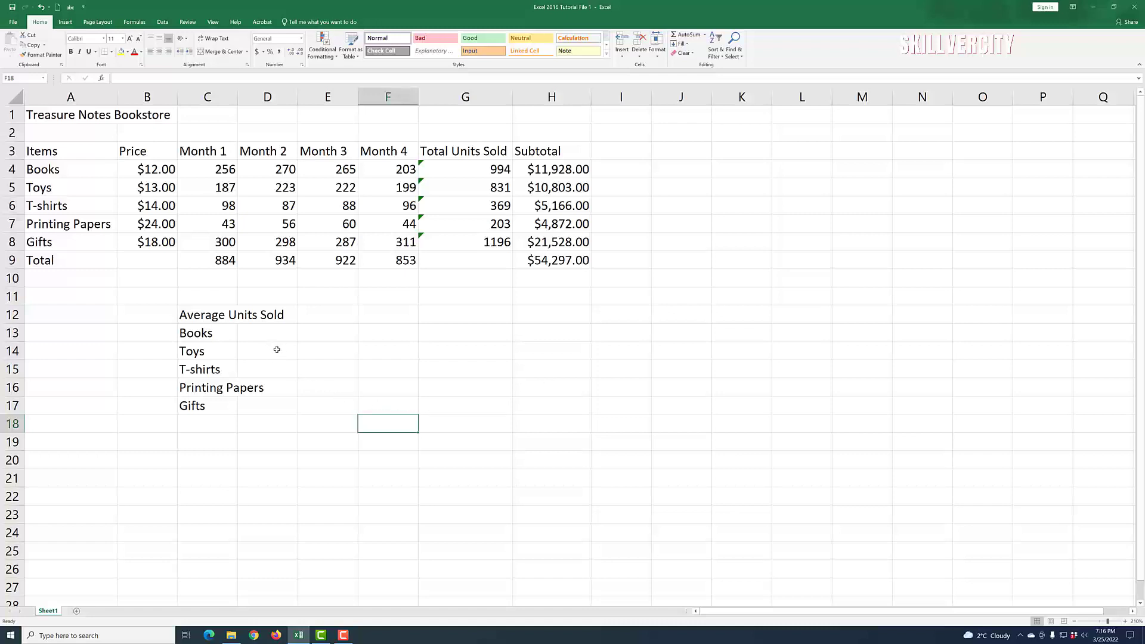
# Step: Calculate the average units sold for Books in D13 with the AVERAGE function over C4:F4
pyautogui.click(273, 337)
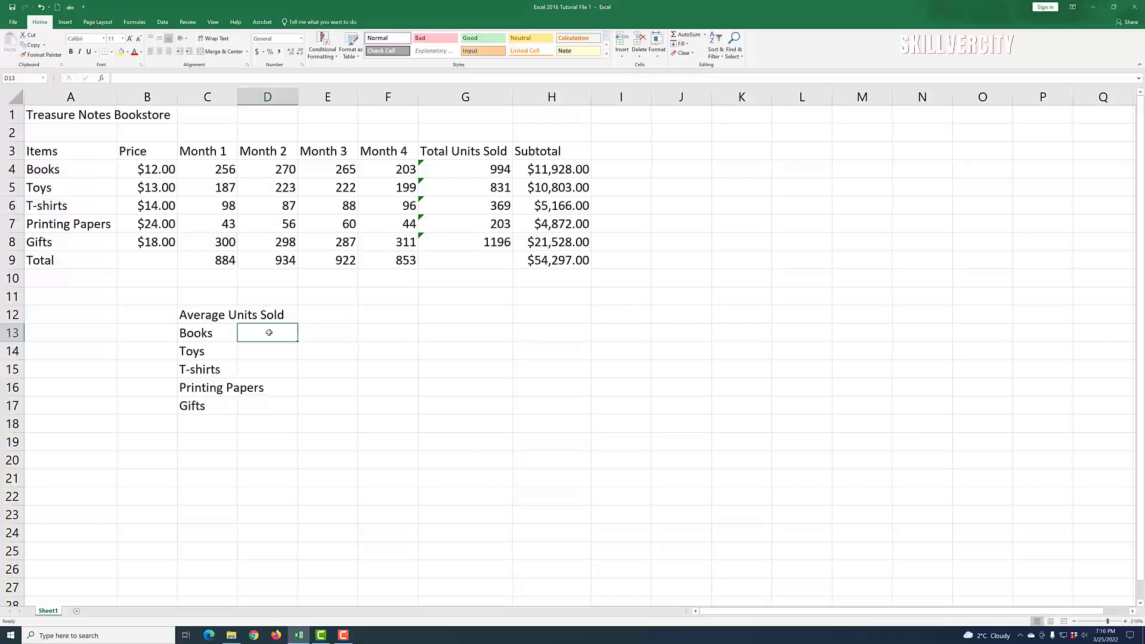
pyautogui.write('=')
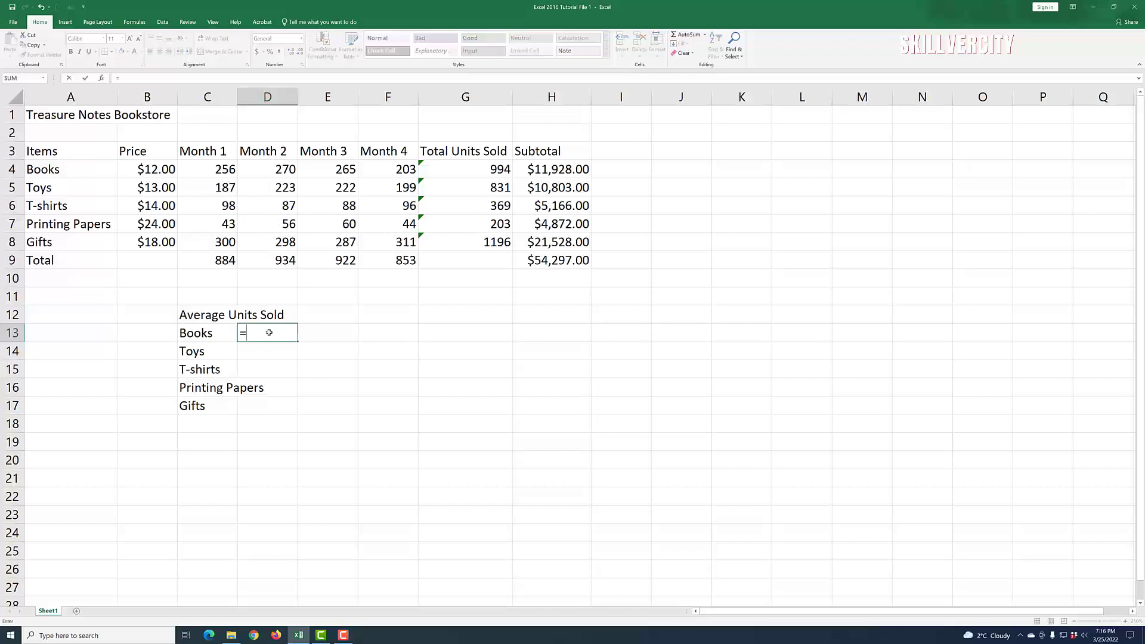
pyautogui.write('avera')
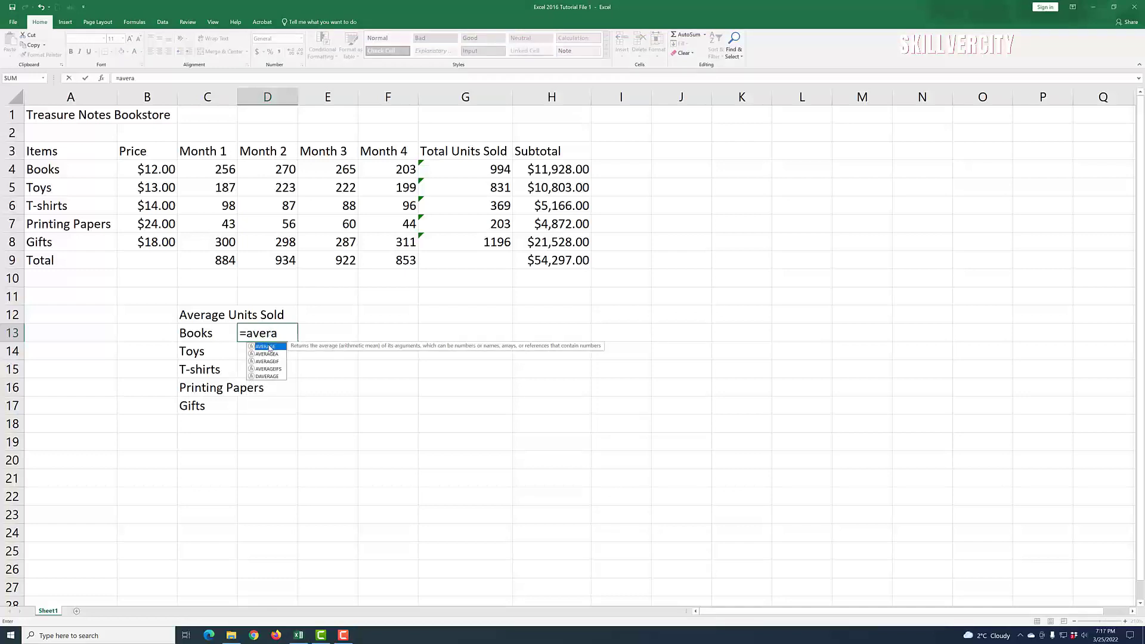
pyautogui.doubleClick(267, 346)
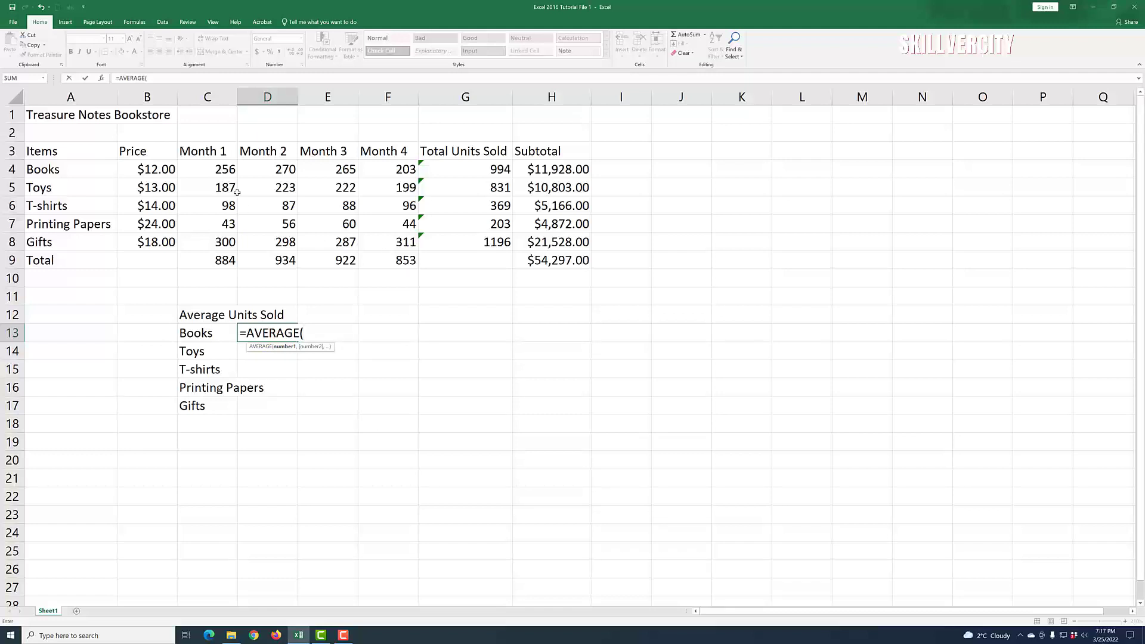
pyautogui.moveTo(216, 173); pyautogui.dragTo(377, 174)
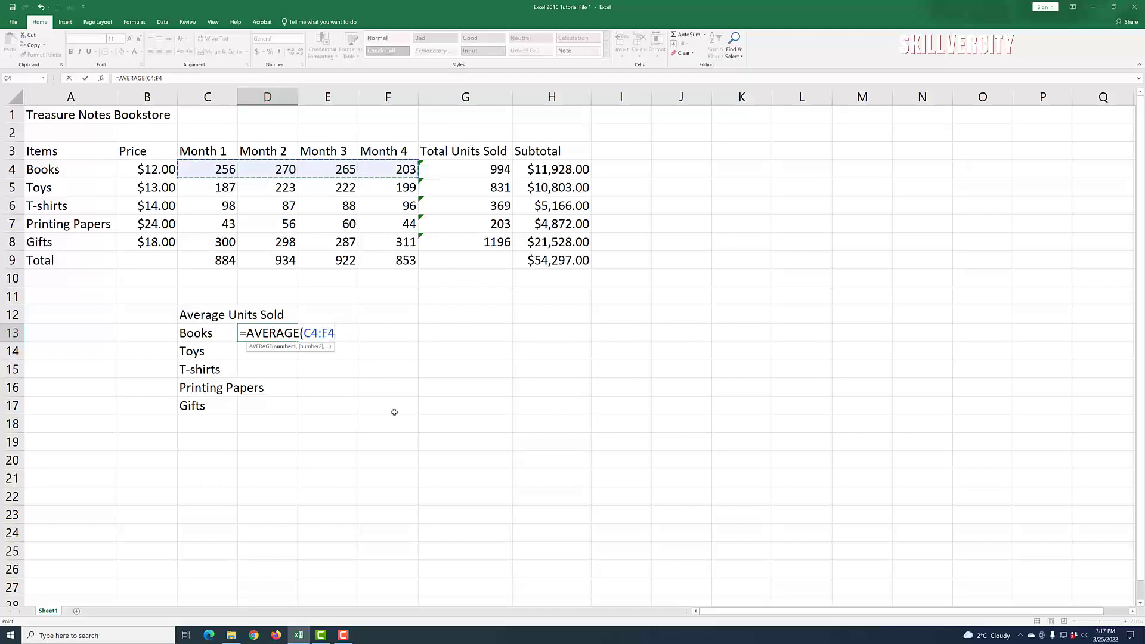
pyautogui.press('Return')
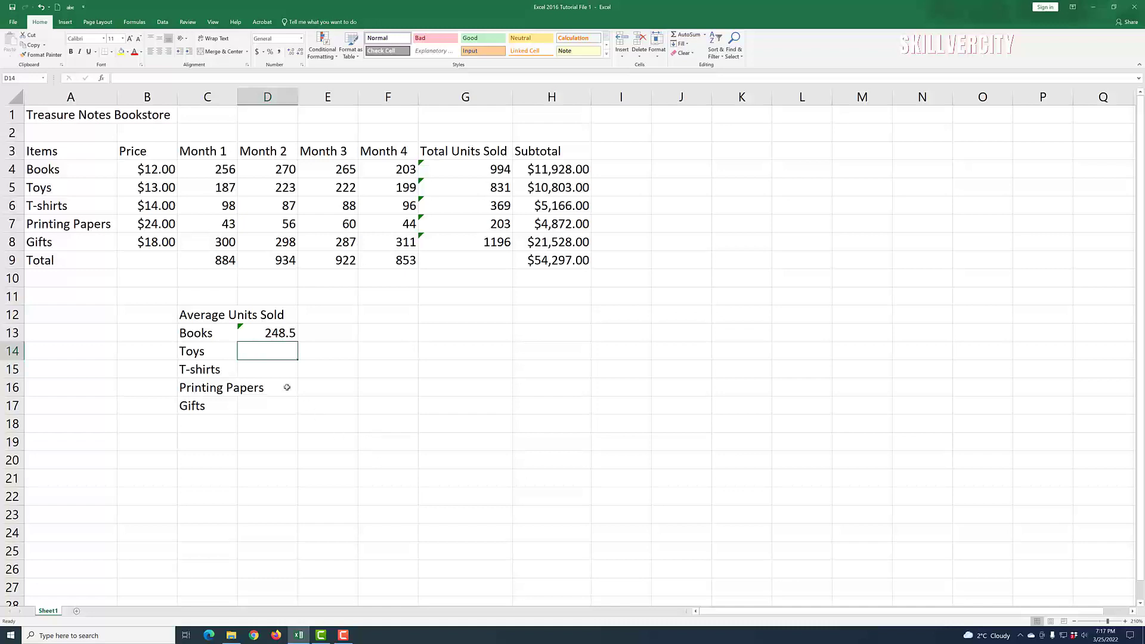
# Step: Calculate the average units sold for Toys in D14 with the AVERAGE function over C5:F5
pyautogui.write('=')
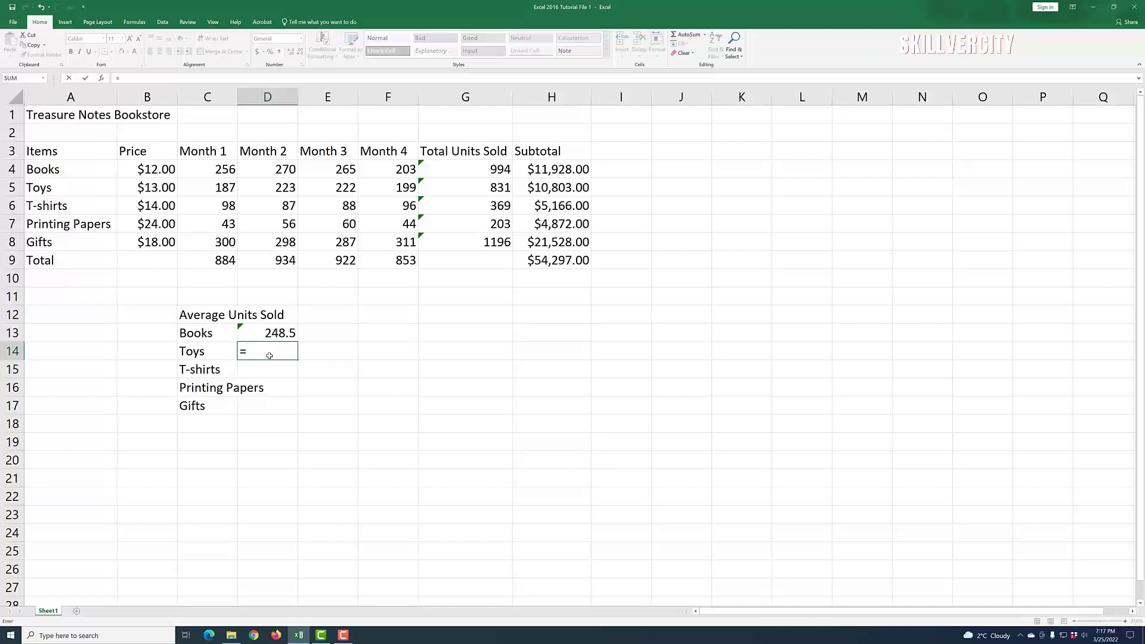
pyautogui.write('ab')
pyautogui.press('BackSpace')
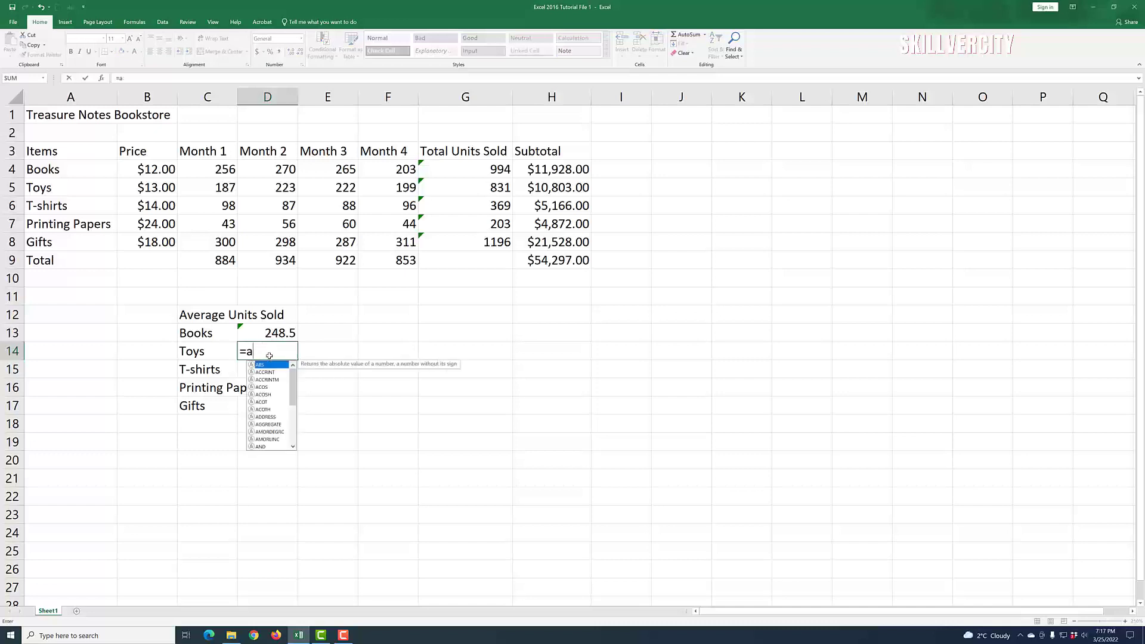
pyautogui.write('ve')
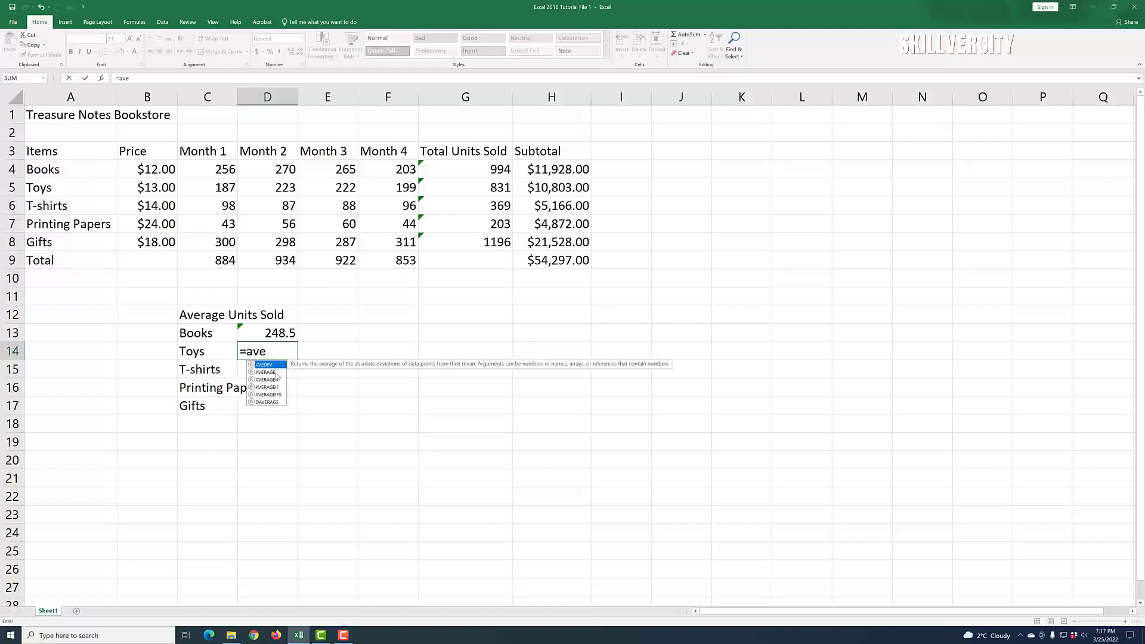
pyautogui.doubleClick(260, 371)
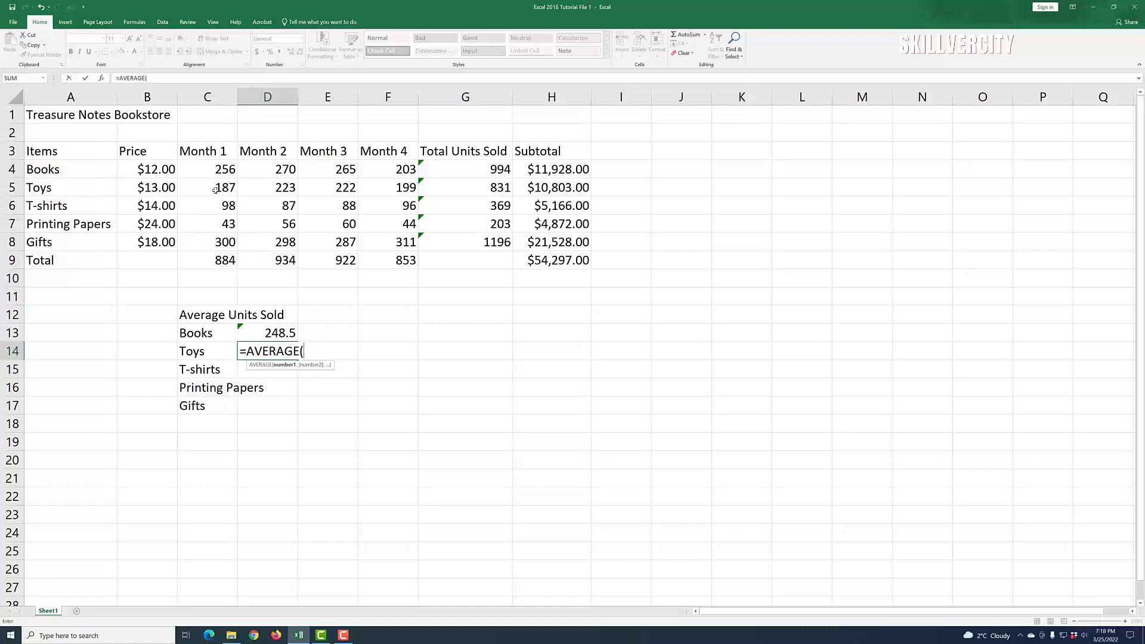
pyautogui.moveTo(216, 190); pyautogui.dragTo(367, 180)
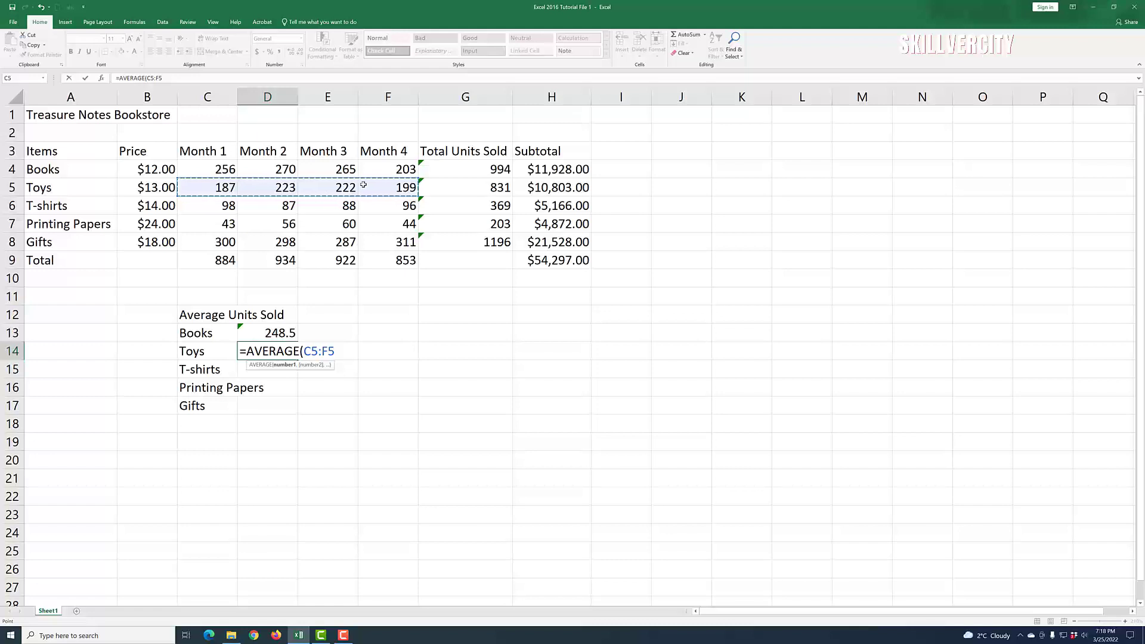
pyautogui.press('Return')
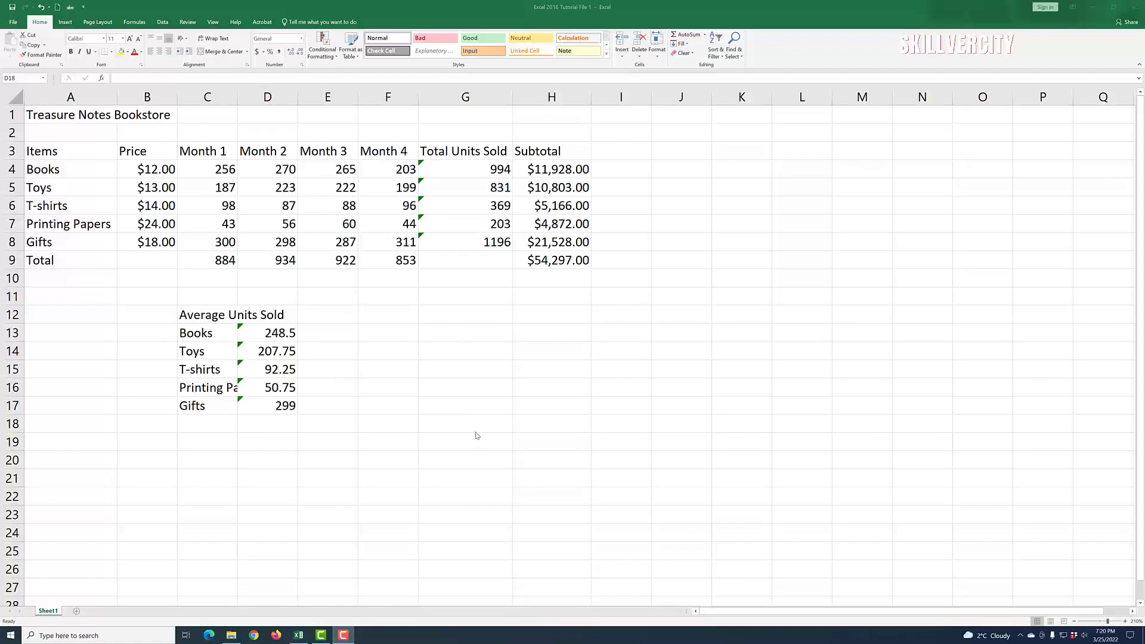
# Step: Examine the AVERAGE formulas of all five items in D13:D17, one cell at a time
pyautogui.click(476, 433)
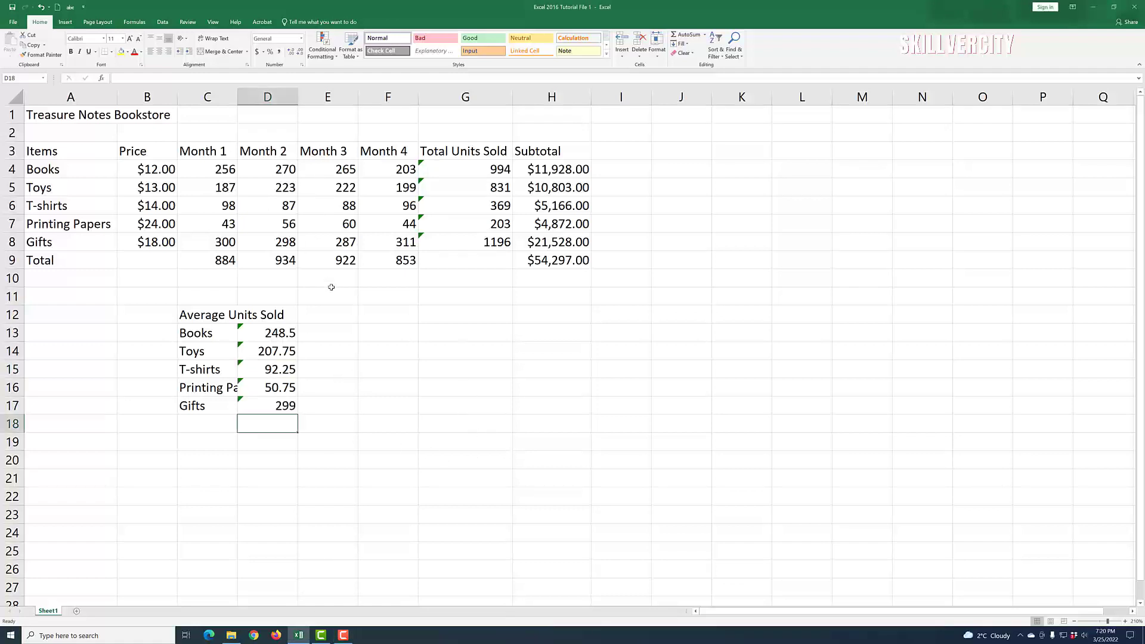
pyautogui.click(245, 143)
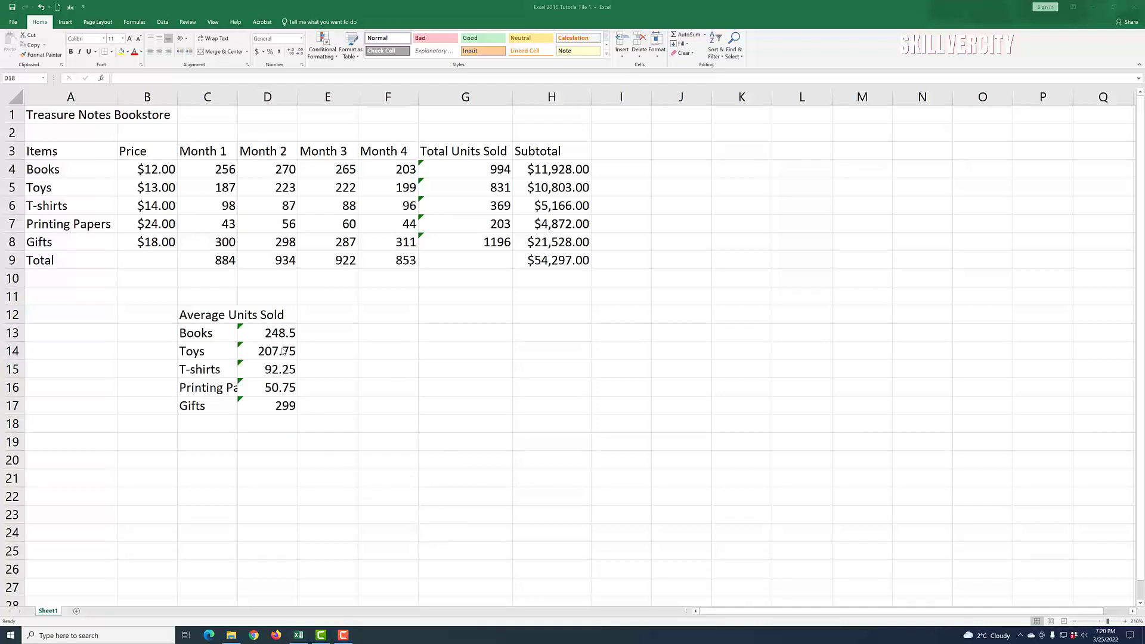
pyautogui.click(275, 335)
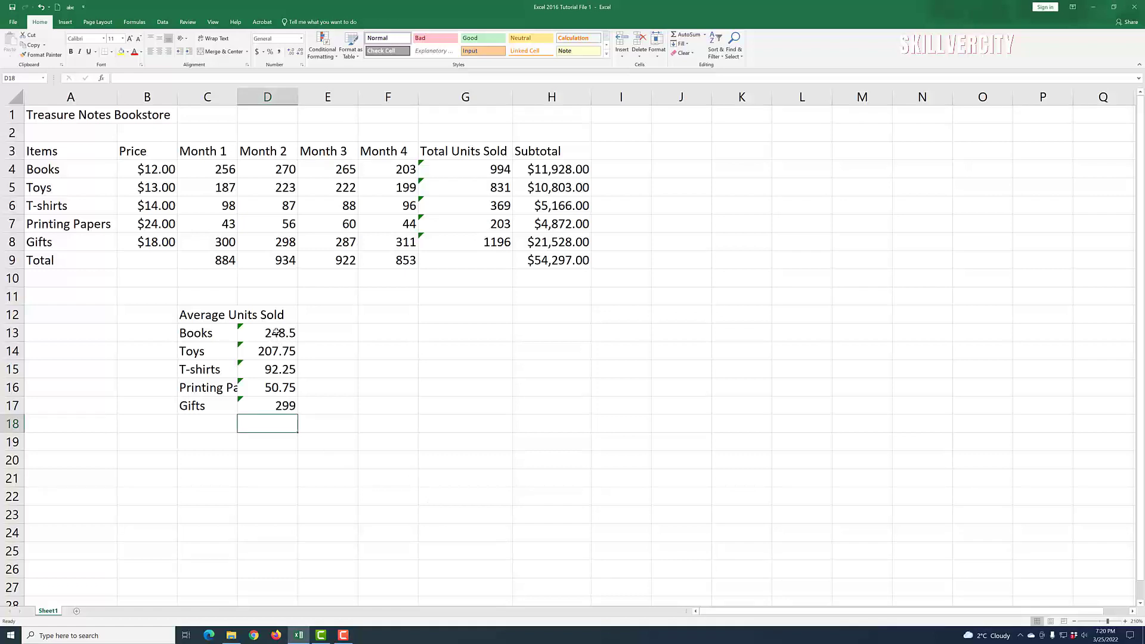
pyautogui.click(279, 334)
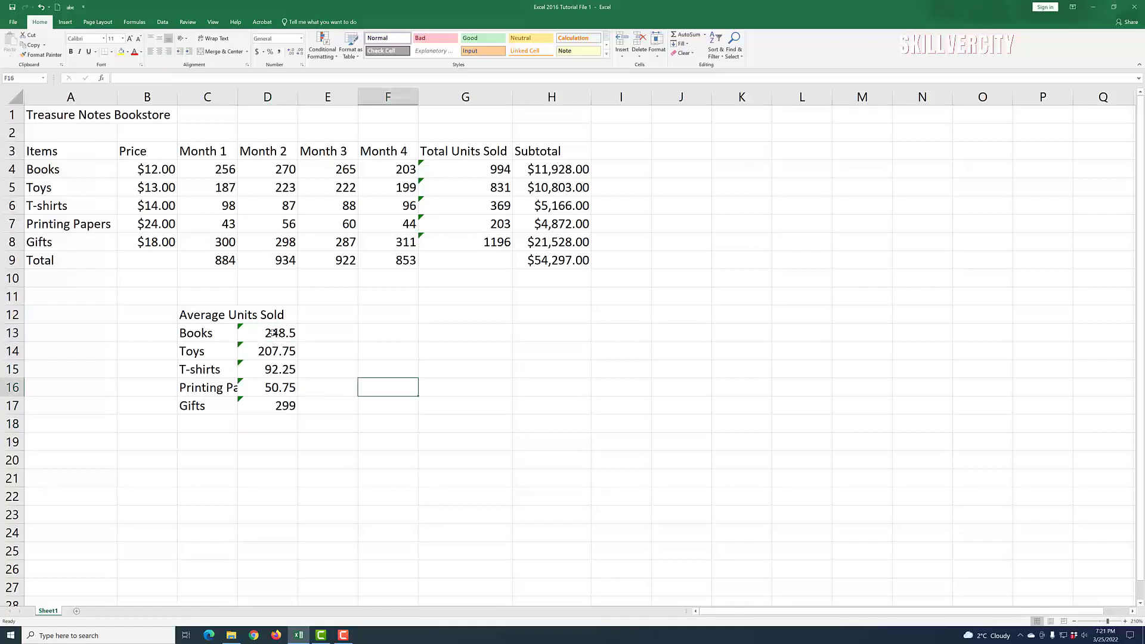
pyautogui.click(273, 333)
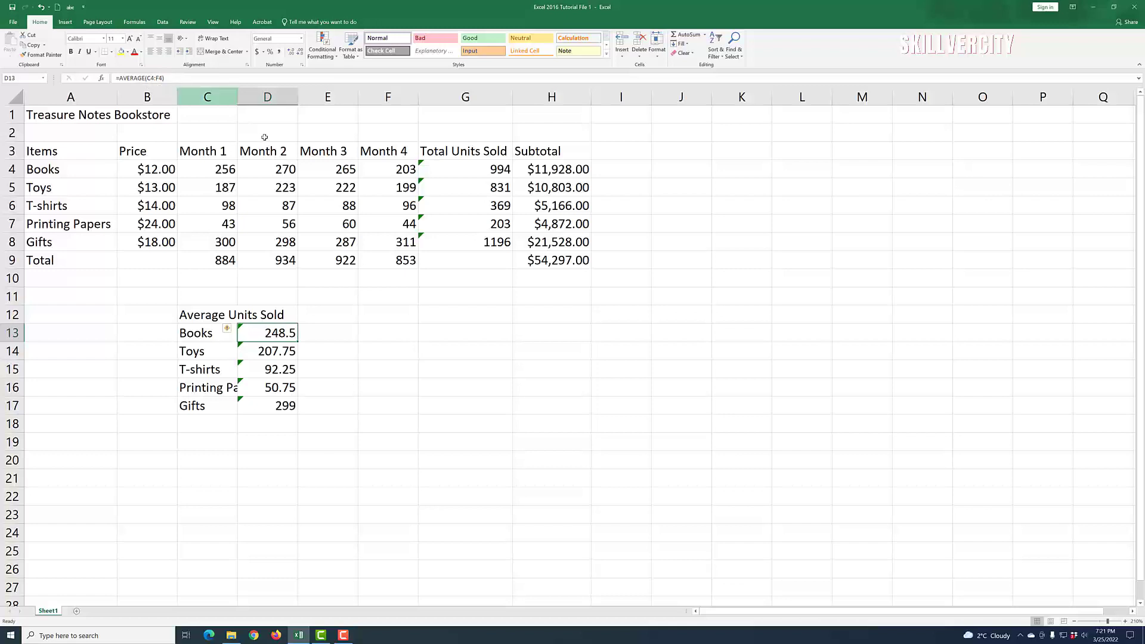
pyautogui.click(279, 352)
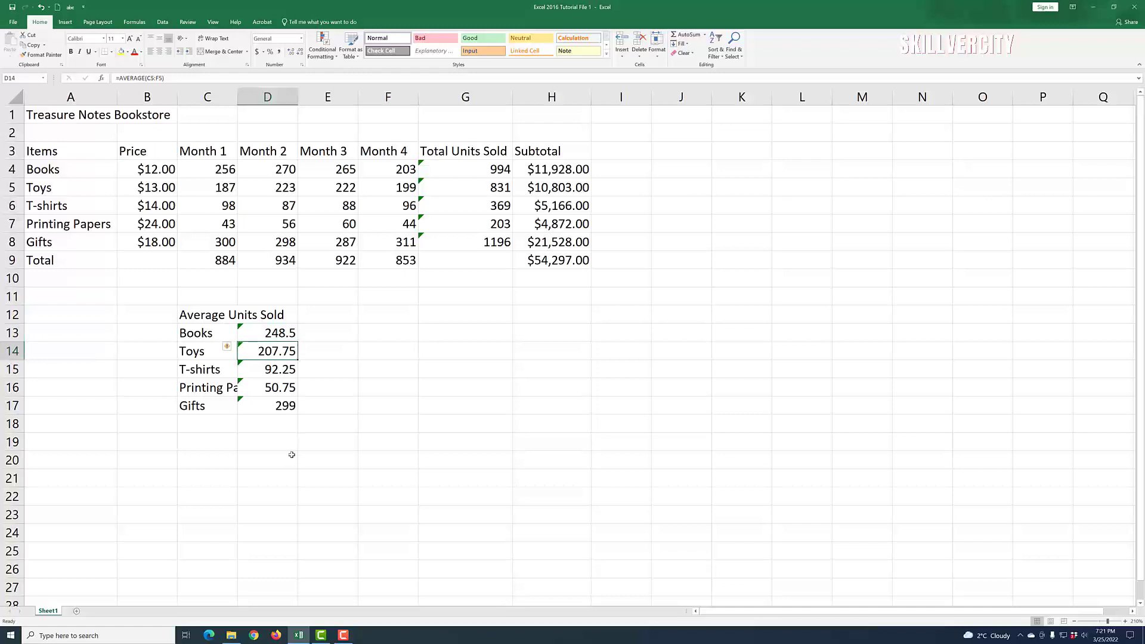
pyautogui.click(282, 371)
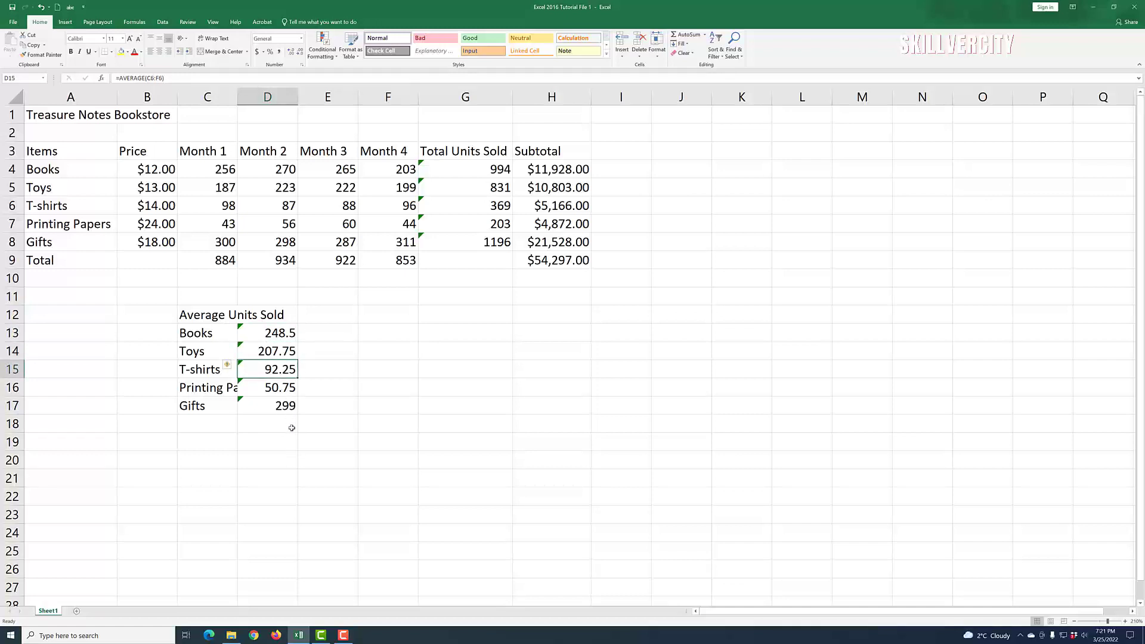
pyautogui.click(280, 388)
pyautogui.click(280, 407)
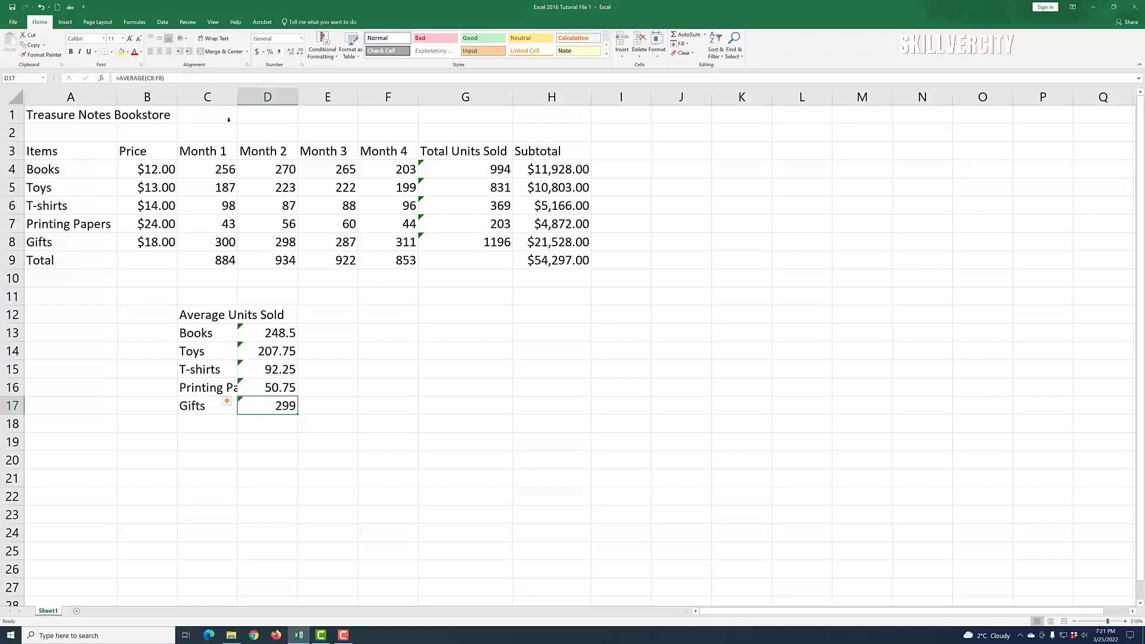
pyautogui.click(464, 504)
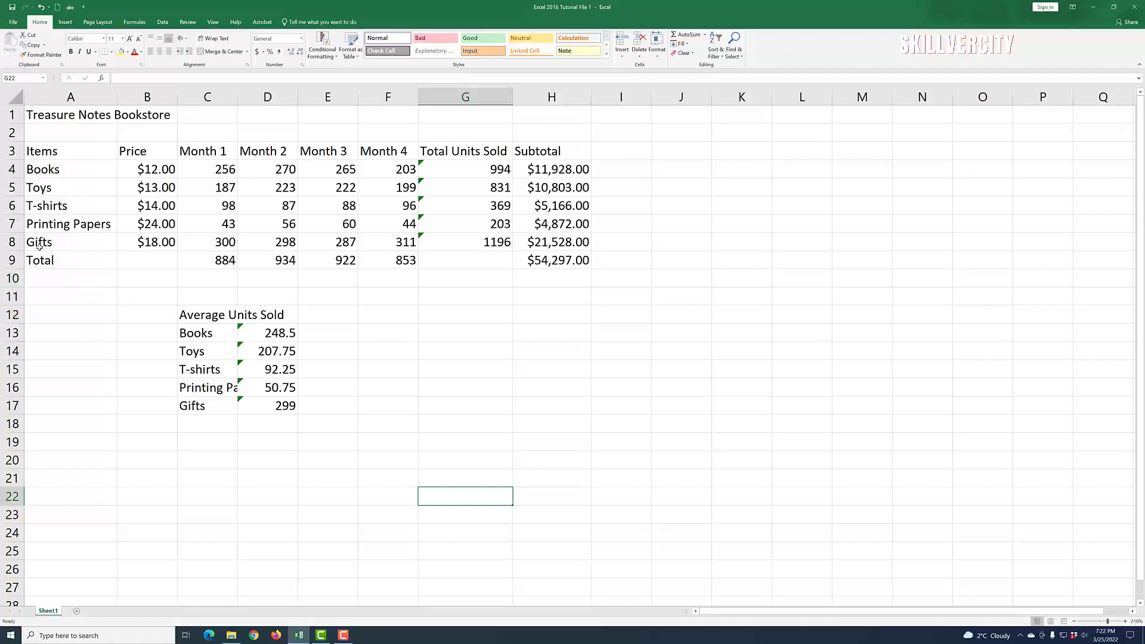
# Step: Insert a blank row above the T-shirts row in the items table and undo the insertion
pyautogui.click(37, 205)
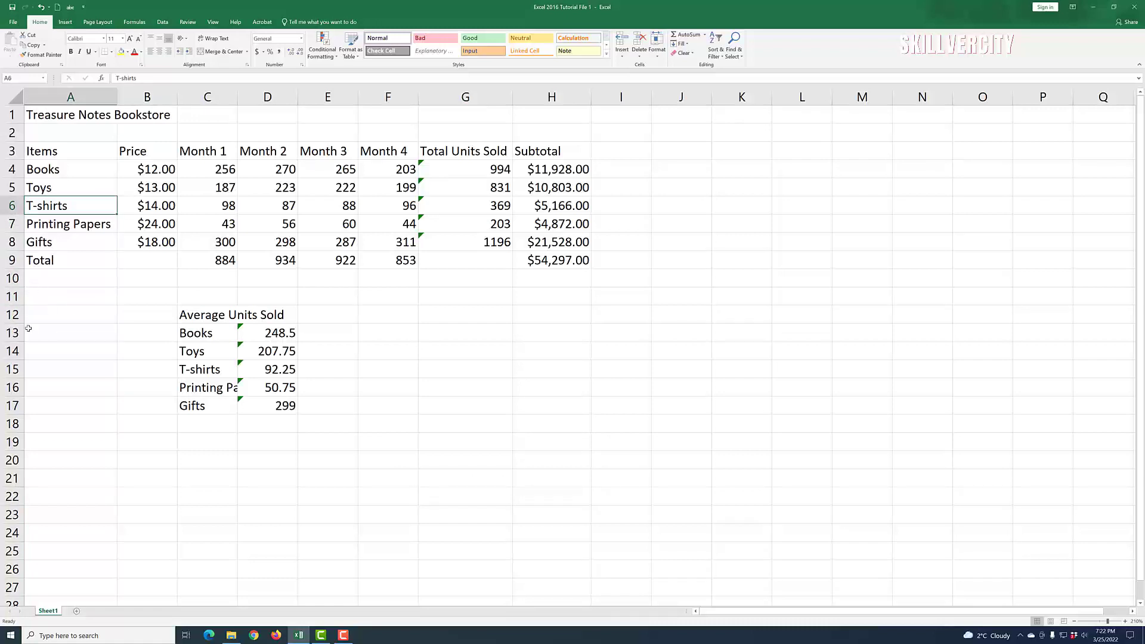
pyautogui.rightClick(8, 206)
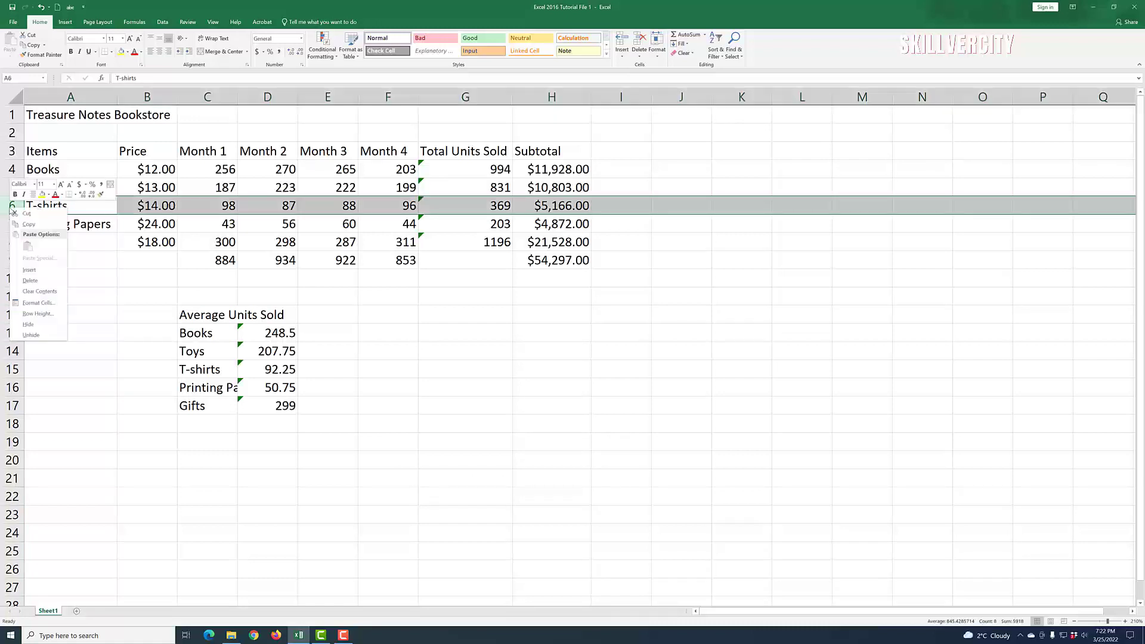
pyautogui.click(29, 270)
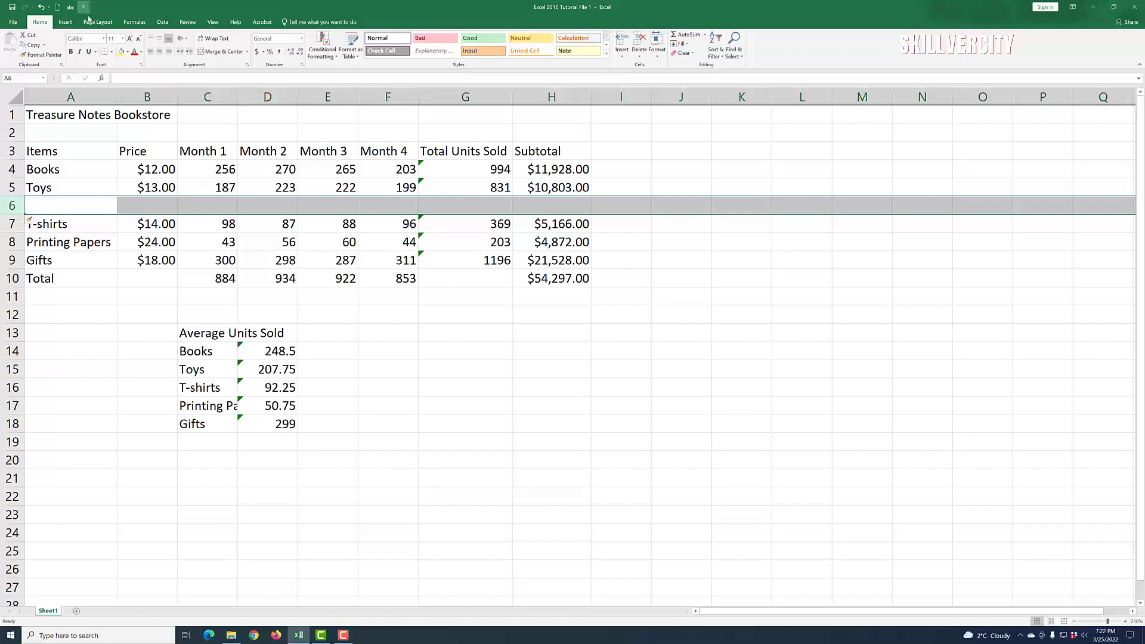
pyautogui.click(41, 10)
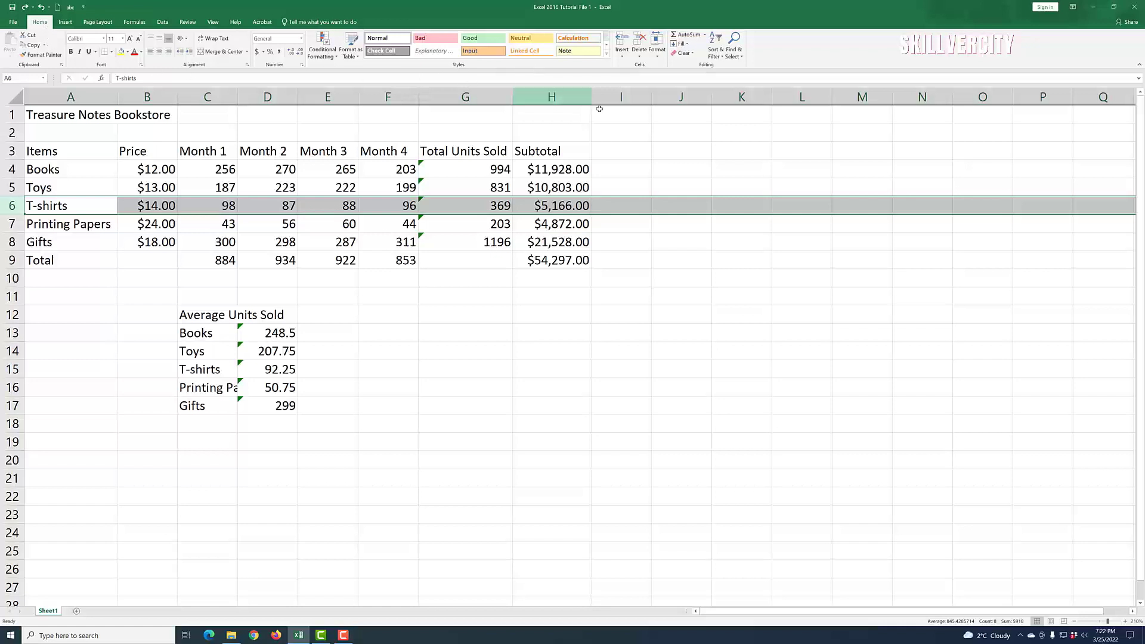
# Step: Insert a sheet row above T-shirts and fill in the item Mugs with a price of 9
pyautogui.click(621, 58)
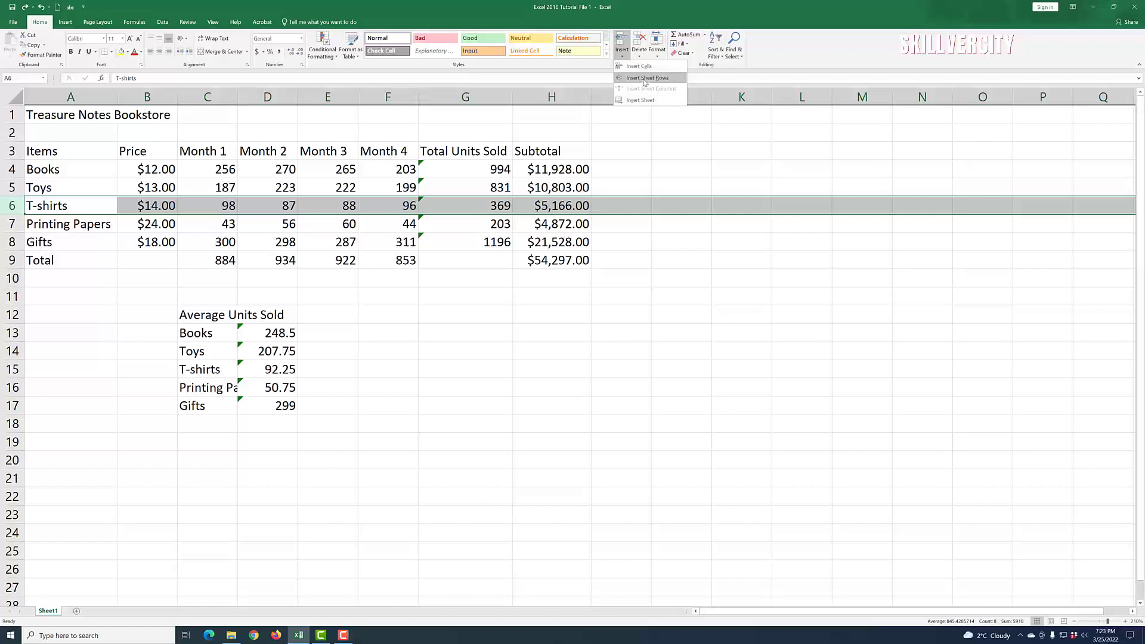
pyautogui.click(645, 78)
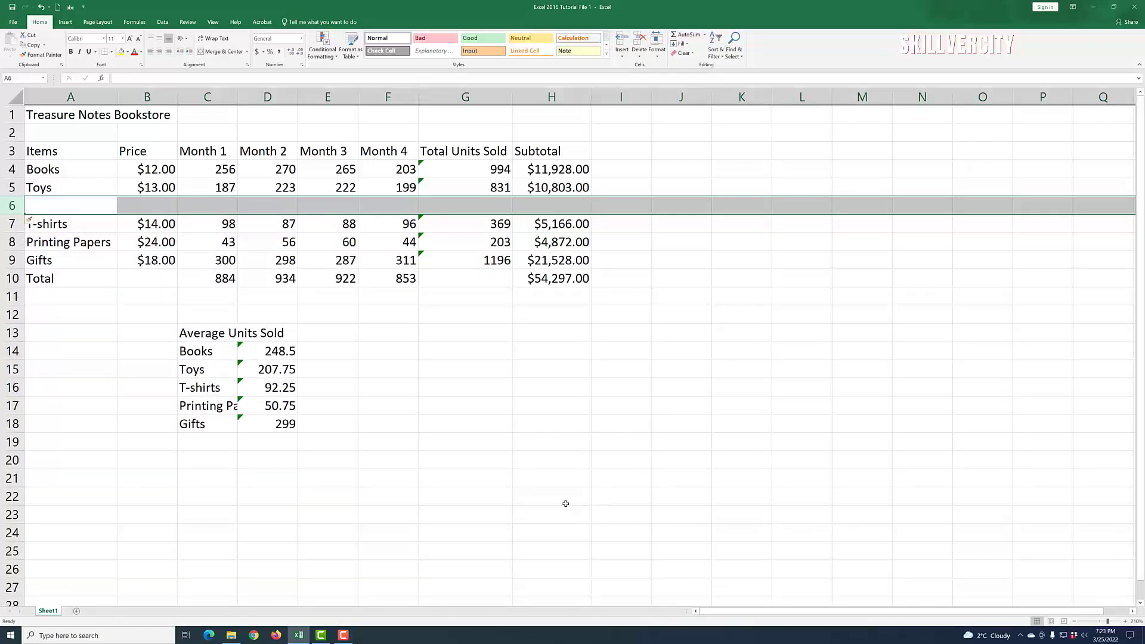
pyautogui.click(76, 241)
pyautogui.click(82, 206)
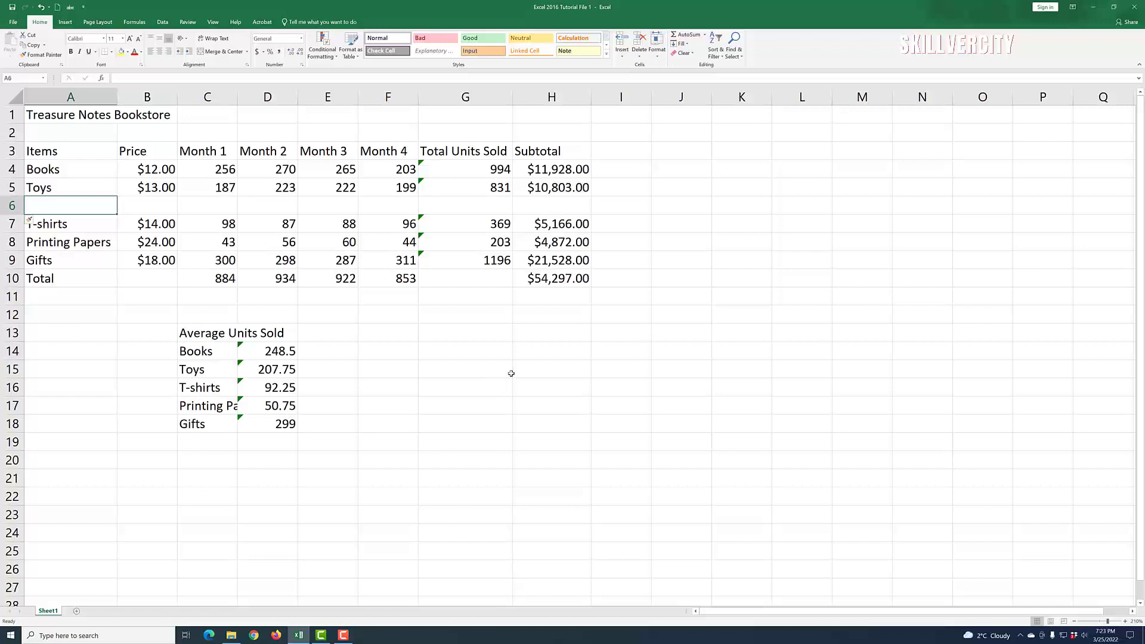
pyautogui.write('Mugs')
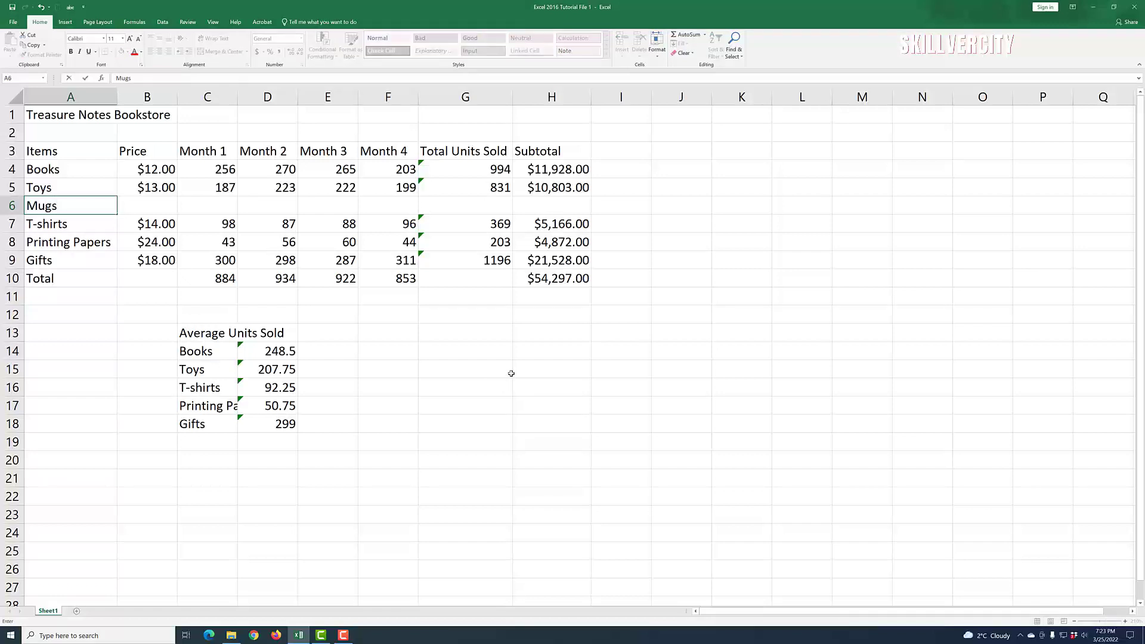
pyautogui.click(159, 210)
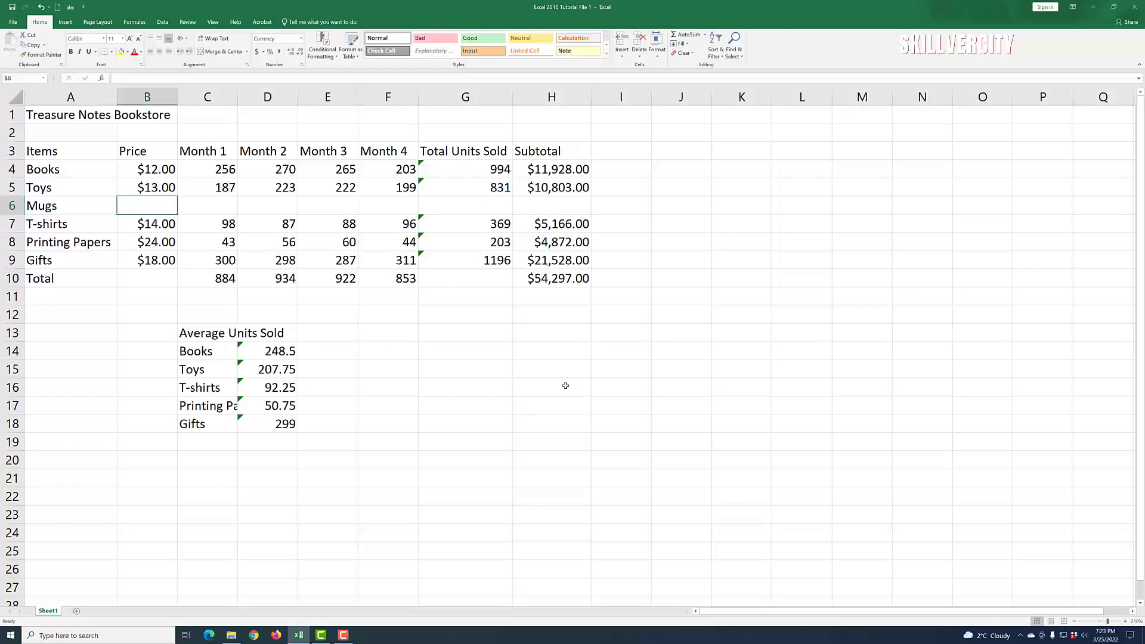
pyautogui.write('9')
pyautogui.click(594, 416)
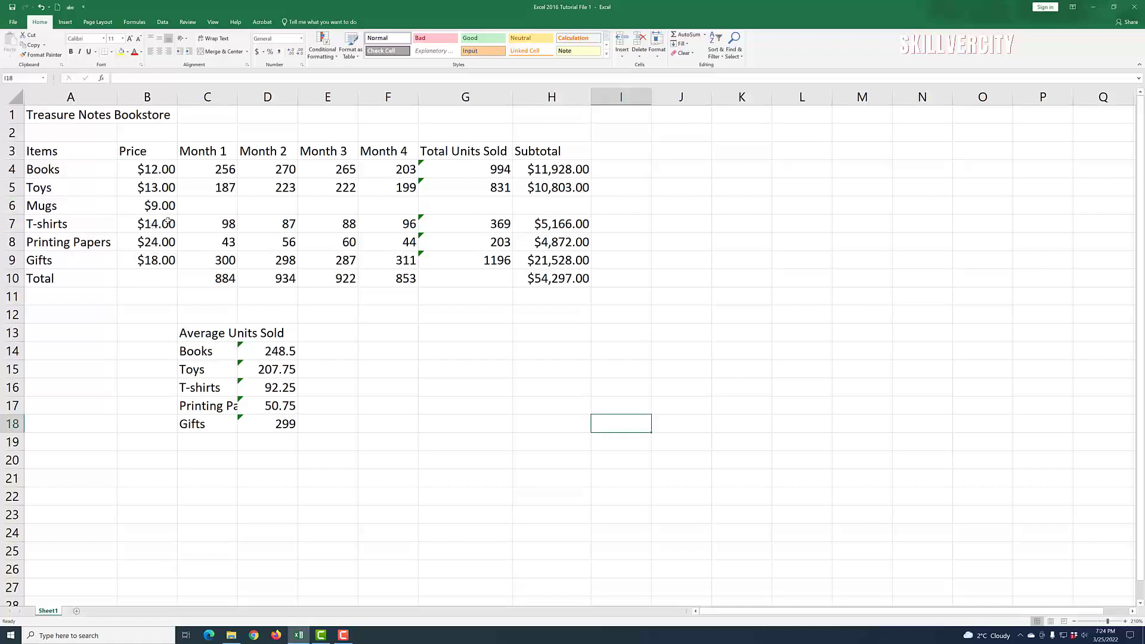
# Step: Enter the Mugs units sold for Months 1 to 4 as 341, 305, 311 and 321 in C6:F6
pyautogui.click(212, 206)
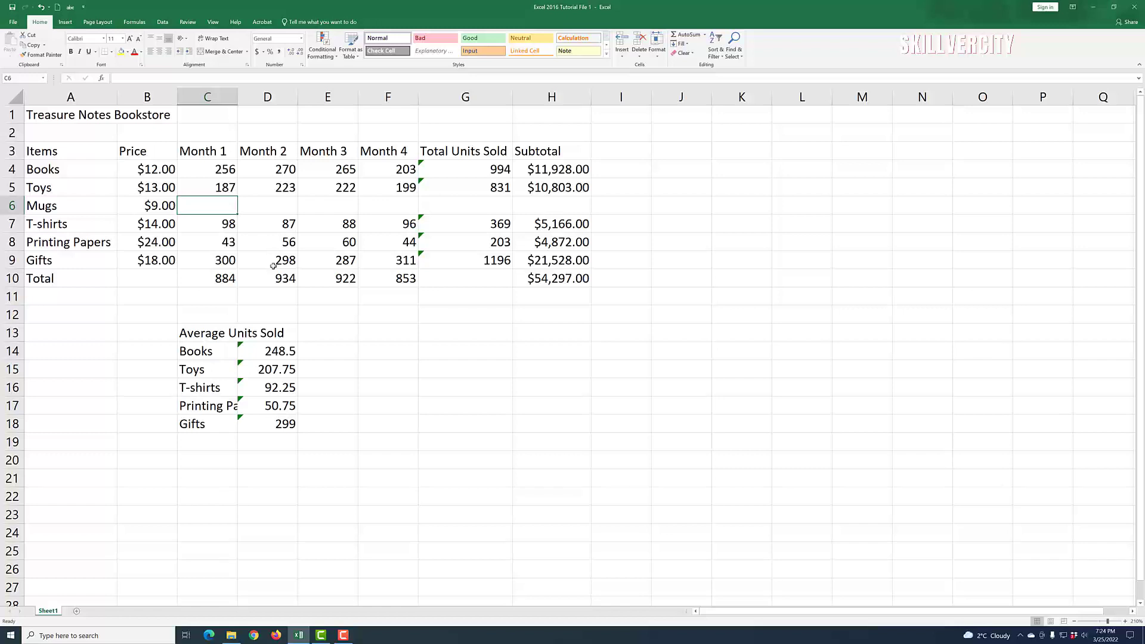
pyautogui.write('341')
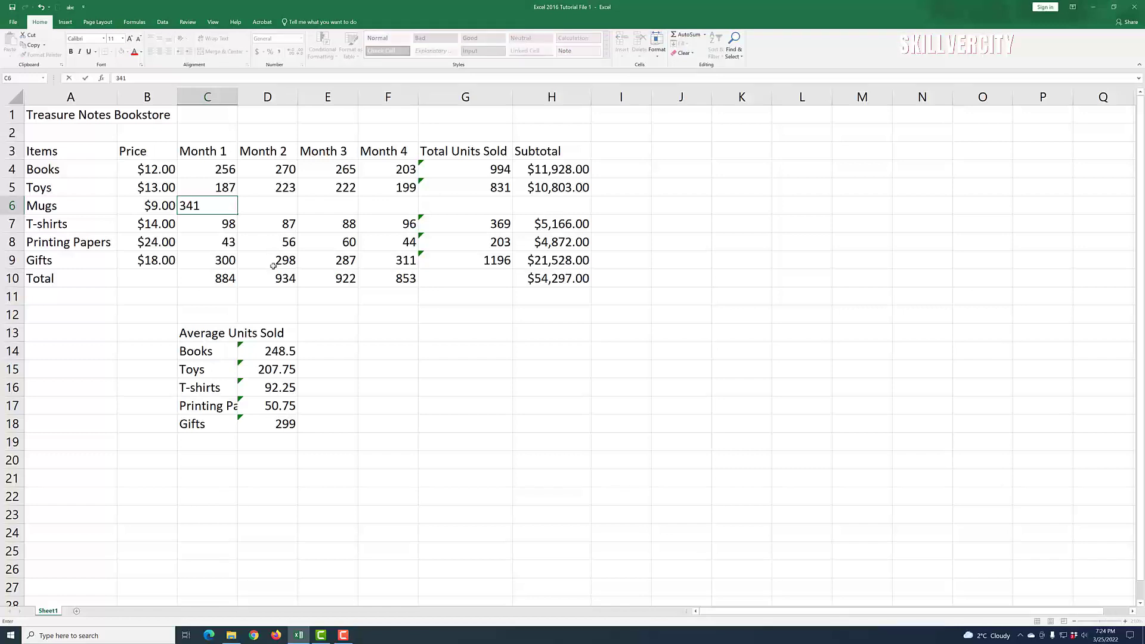
pyautogui.click(287, 206)
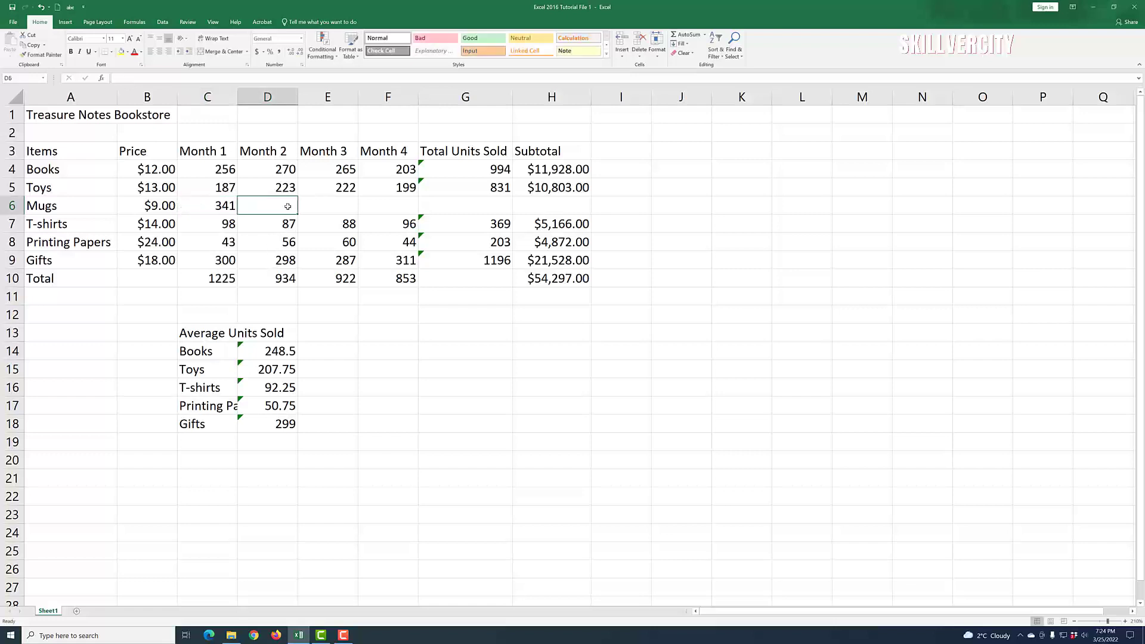
pyautogui.write('30')
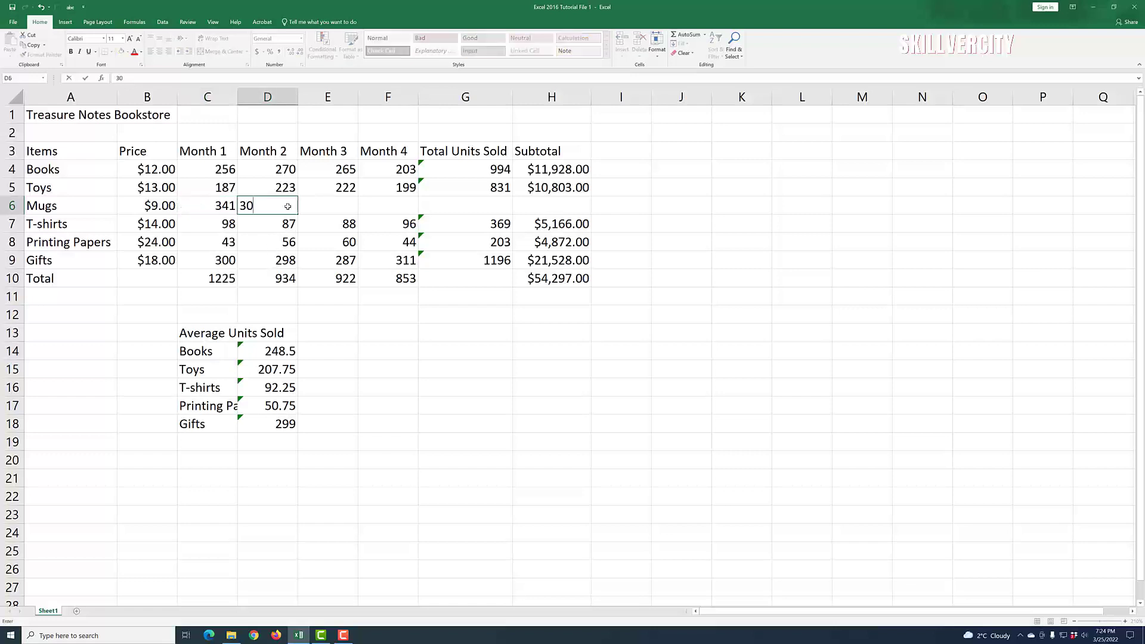
pyautogui.write('5')
pyautogui.click(338, 205)
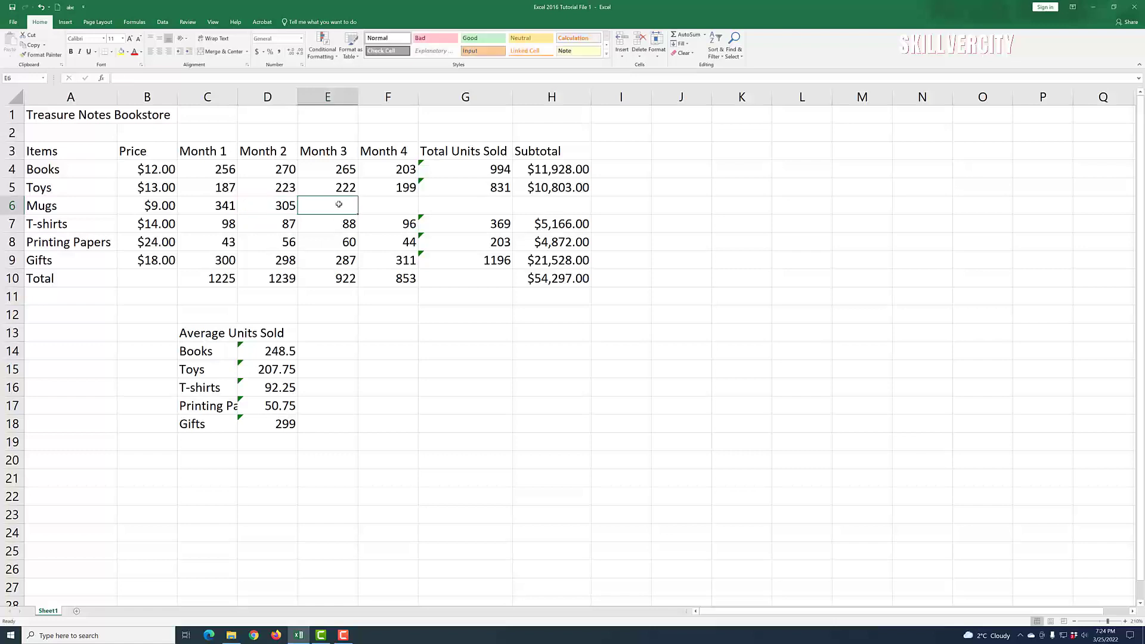
pyautogui.write('311')
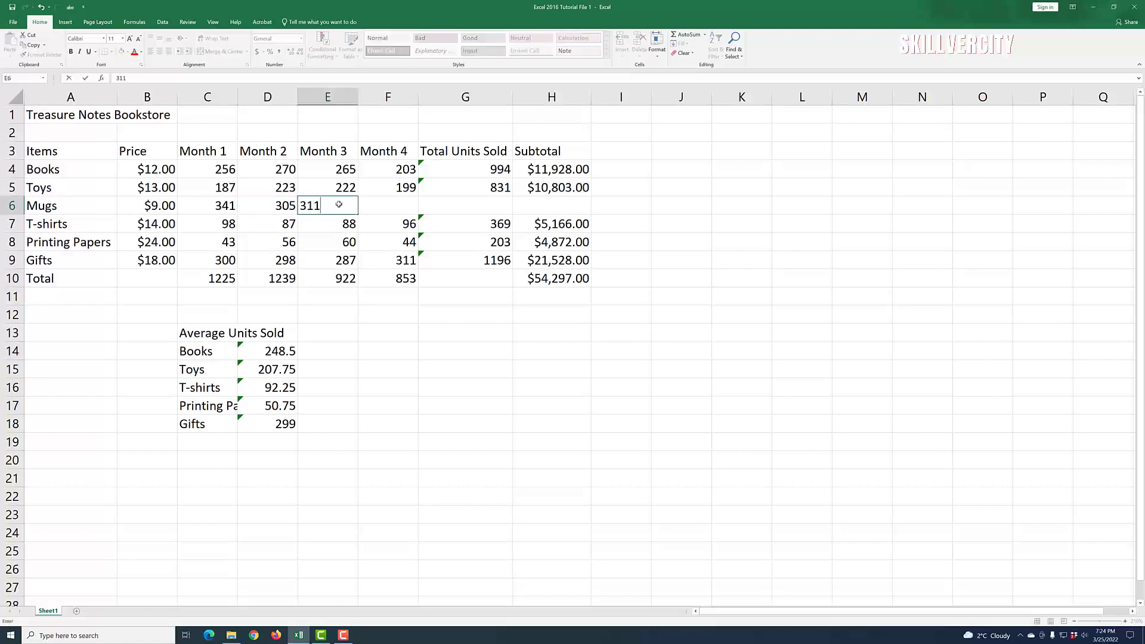
pyautogui.click(389, 203)
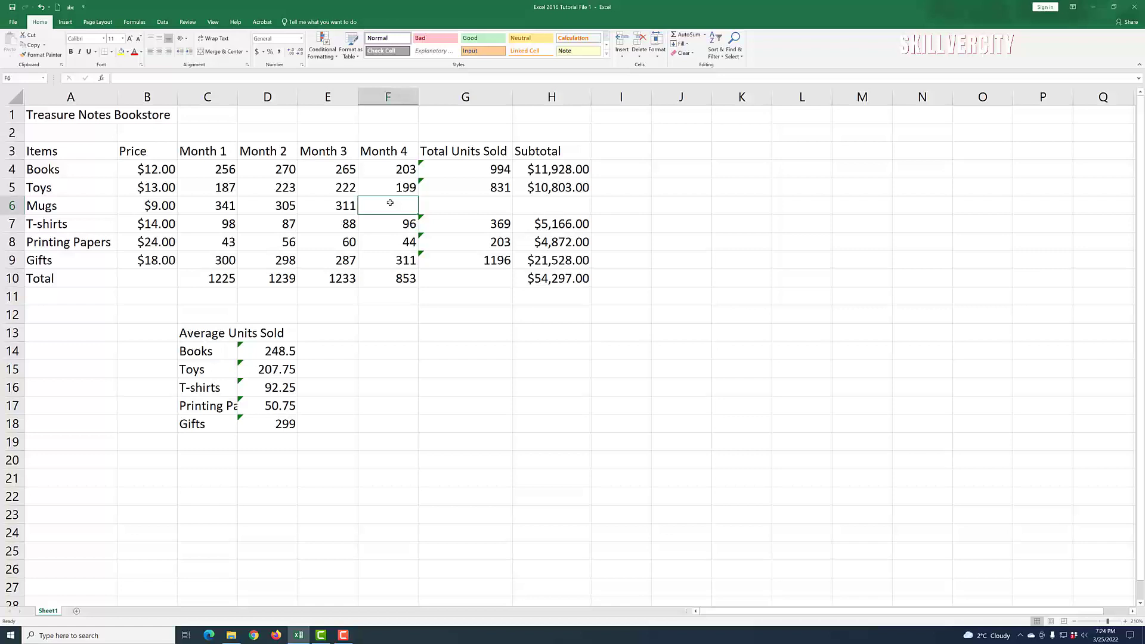
pyautogui.write('321')
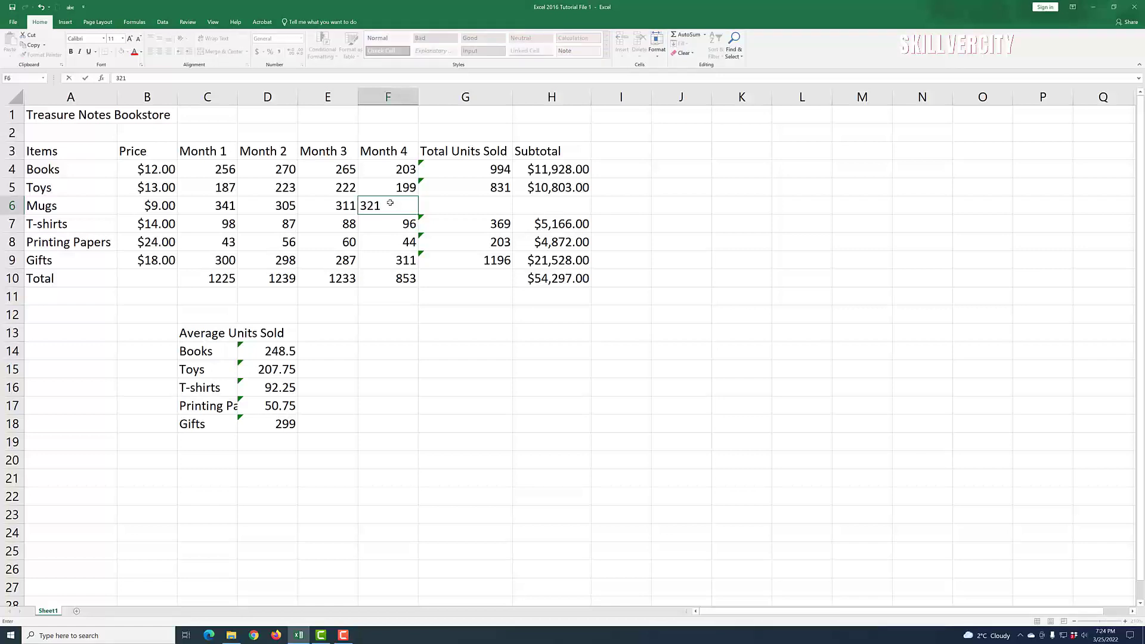
pyautogui.click(495, 381)
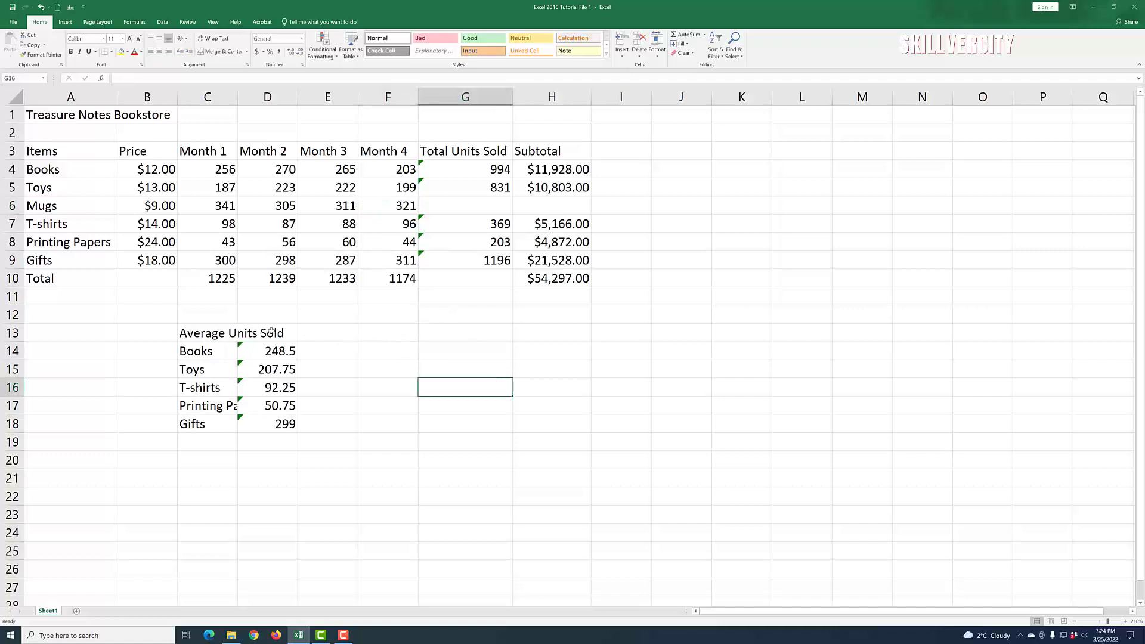
# Step: Examine the SUM formulas of the monthly totals in C10:F10, one cell at a time
pyautogui.click(226, 281)
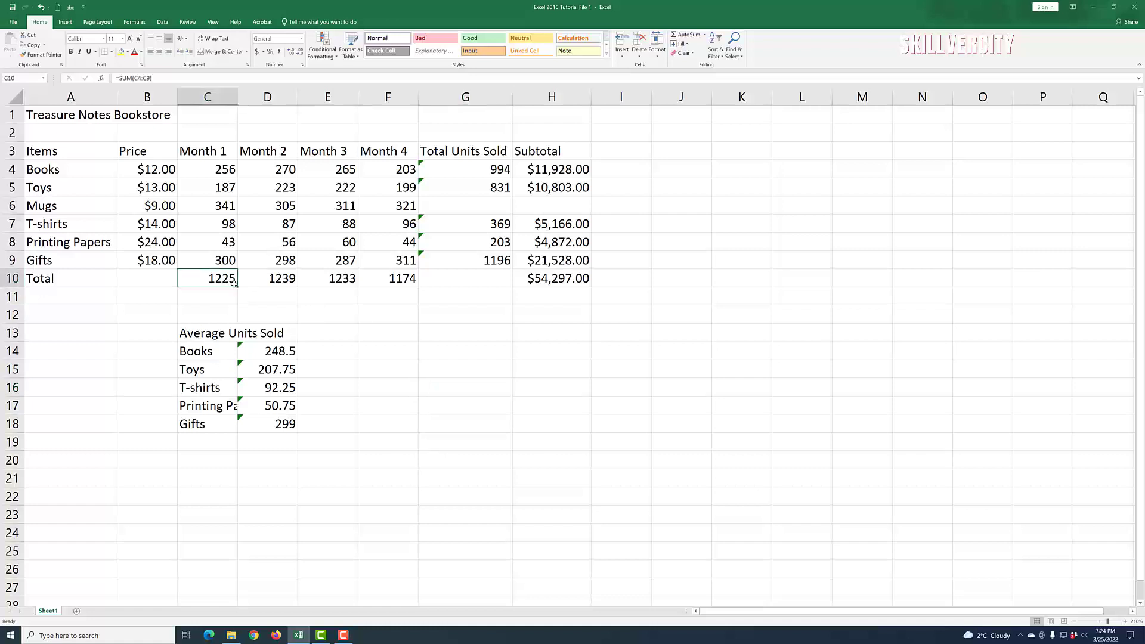
pyautogui.click(273, 279)
pyautogui.click(339, 281)
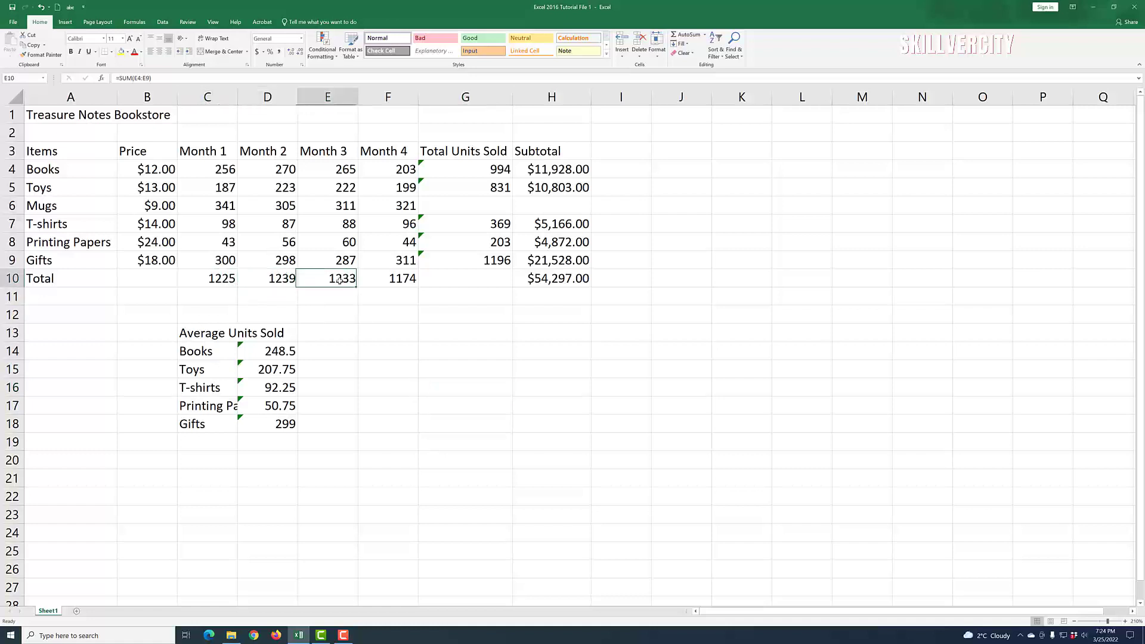
pyautogui.click(215, 279)
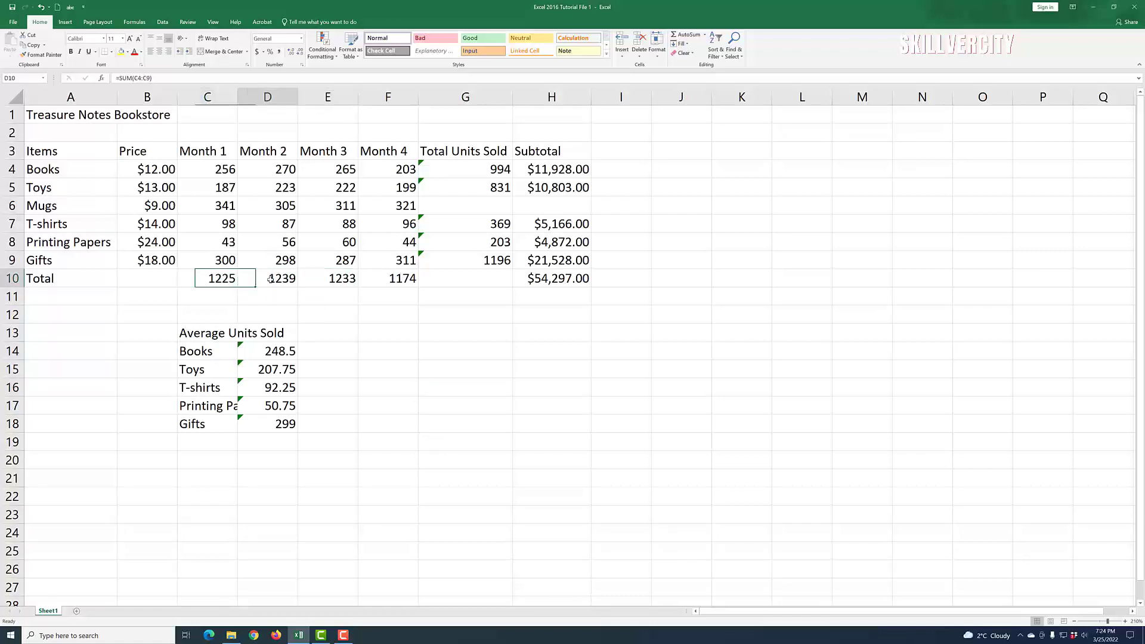
pyautogui.click(273, 279)
pyautogui.click(335, 279)
pyautogui.click(395, 279)
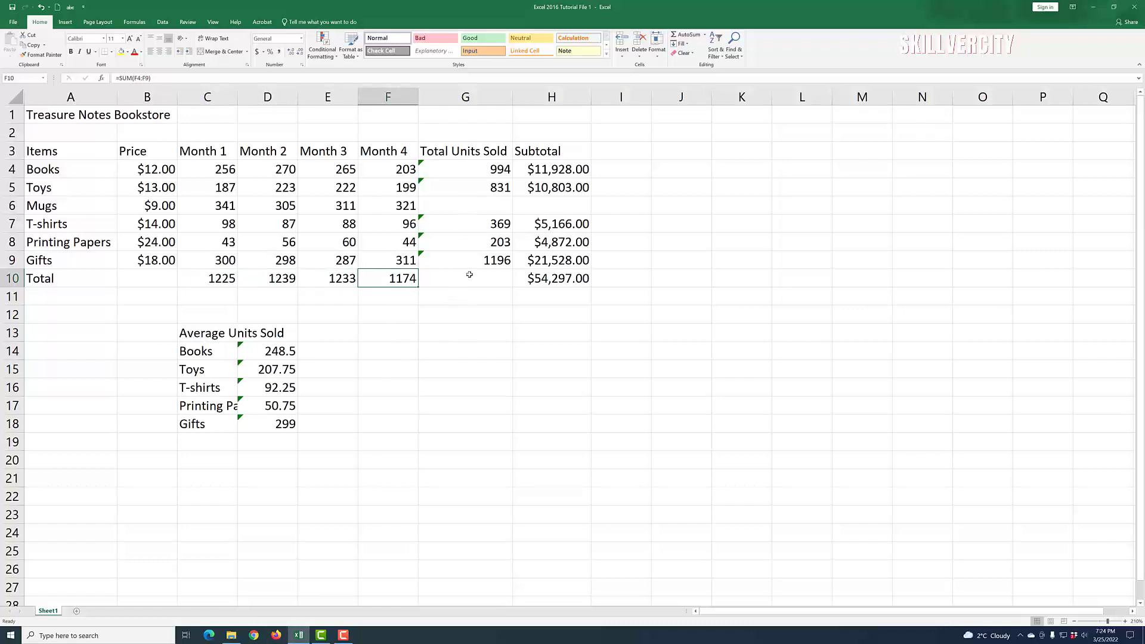
# Step: Copy the Total Units Sold formula from the Toys row in G5 down to the Mugs row in G6
pyautogui.click(458, 205)
pyautogui.click(646, 397)
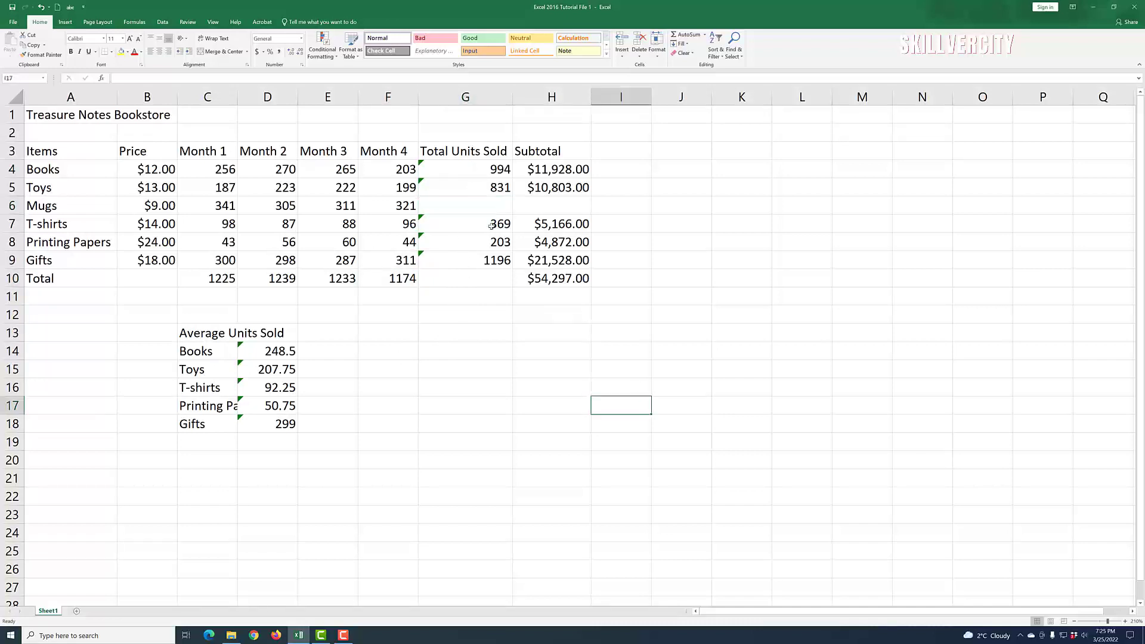
pyautogui.click(468, 188)
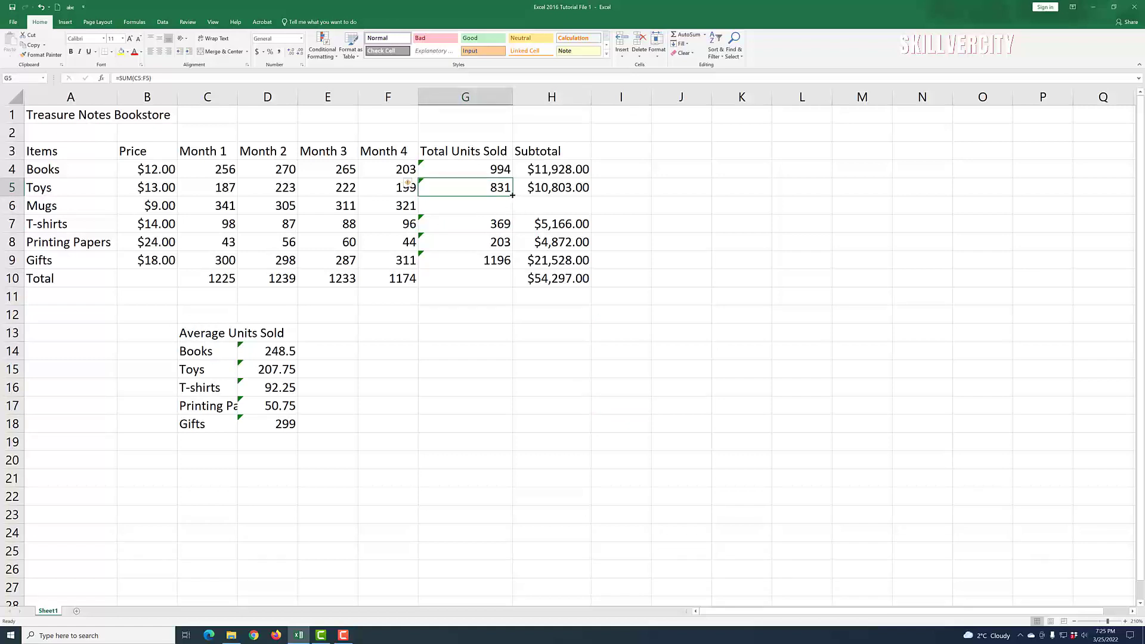
pyautogui.moveTo(512, 195); pyautogui.dragTo(510, 211)
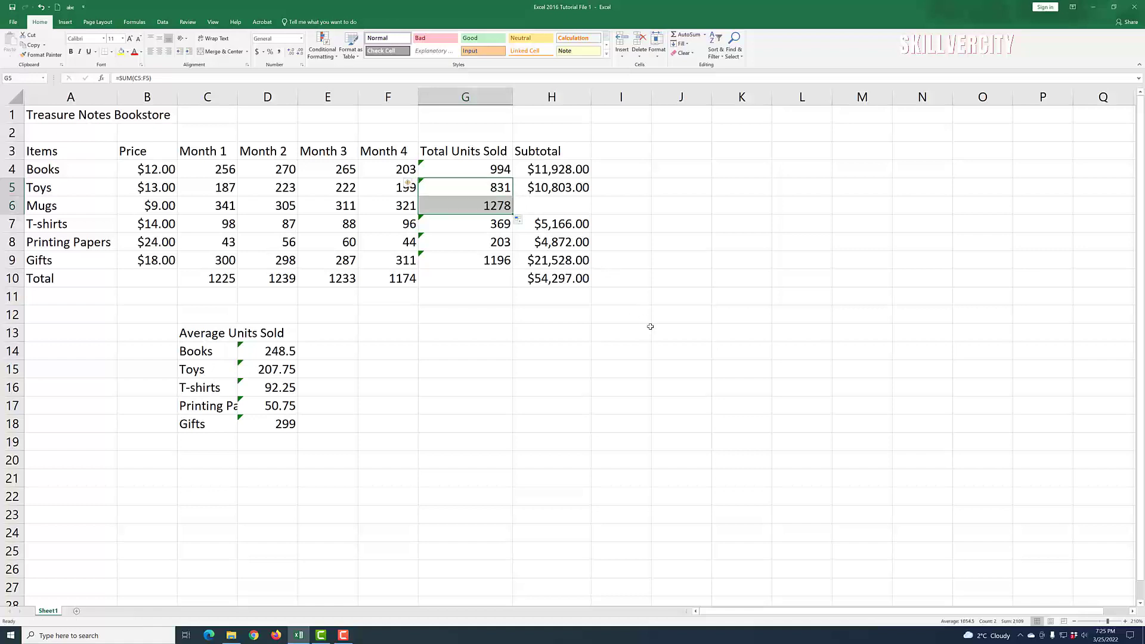
pyautogui.click(728, 390)
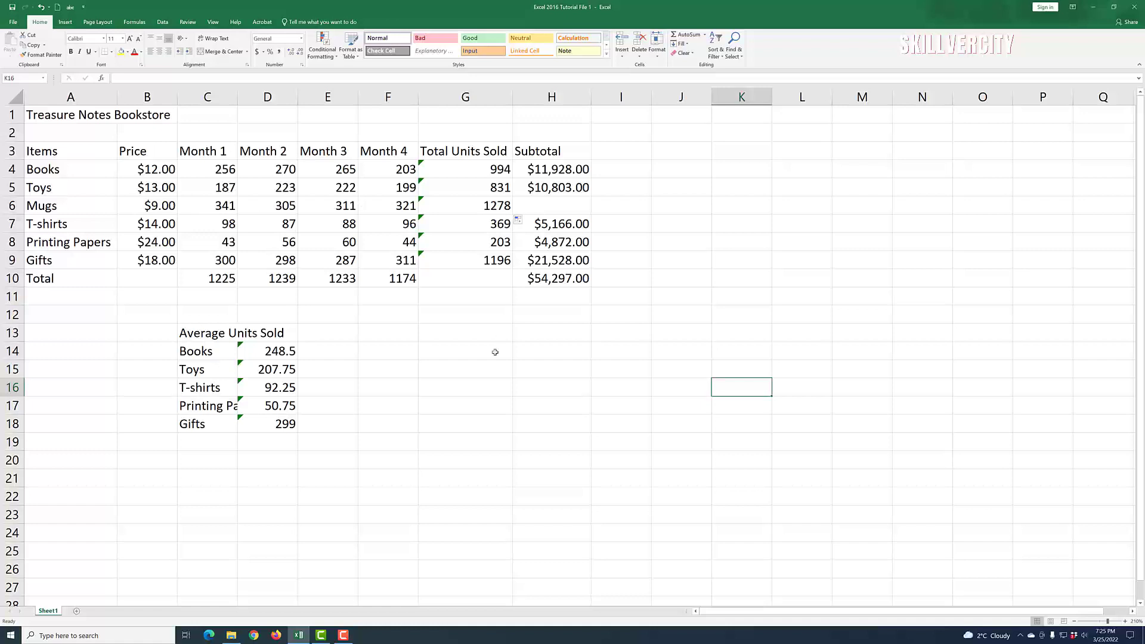
# Step: Calculate the Mugs subtotal in H6 with the formula =B6*G6
pyautogui.click(552, 208)
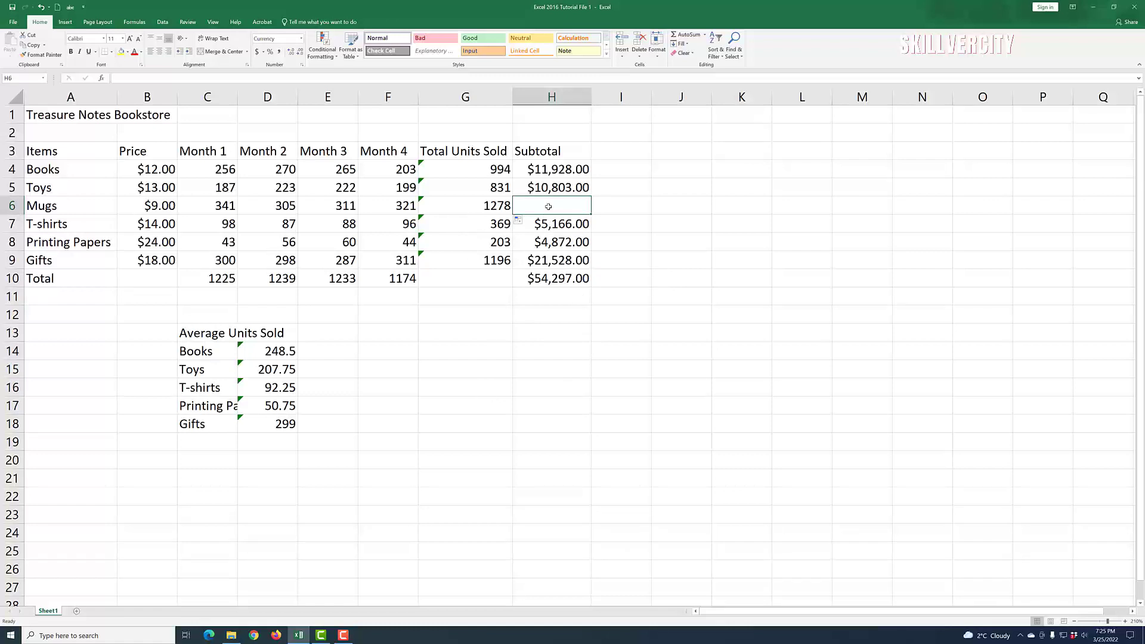
pyautogui.write('=')
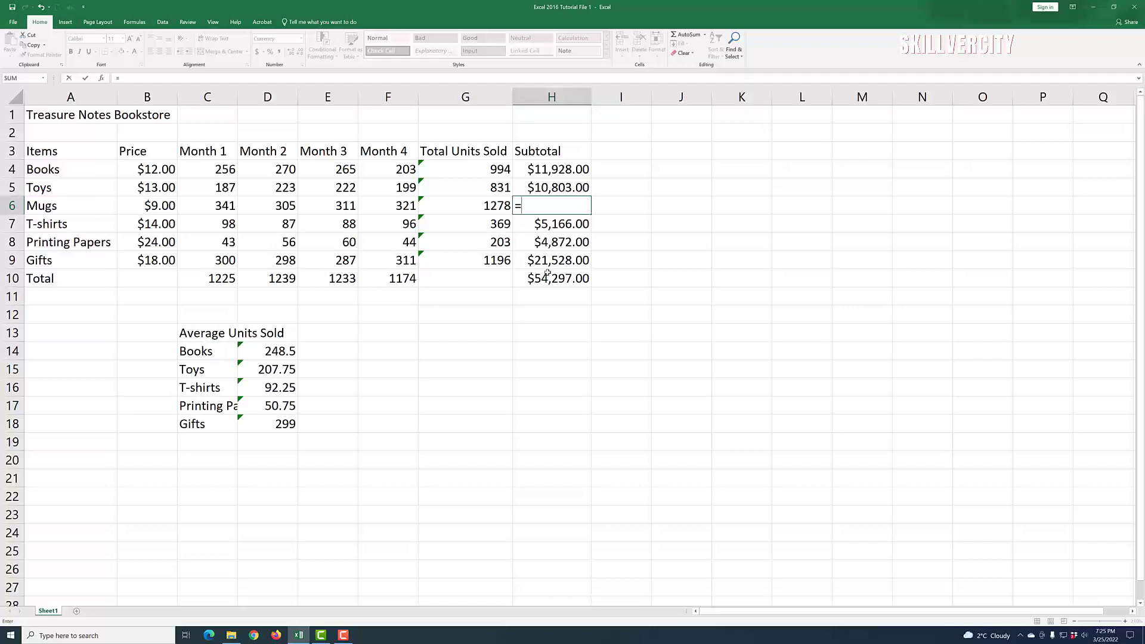
pyautogui.write('b6')
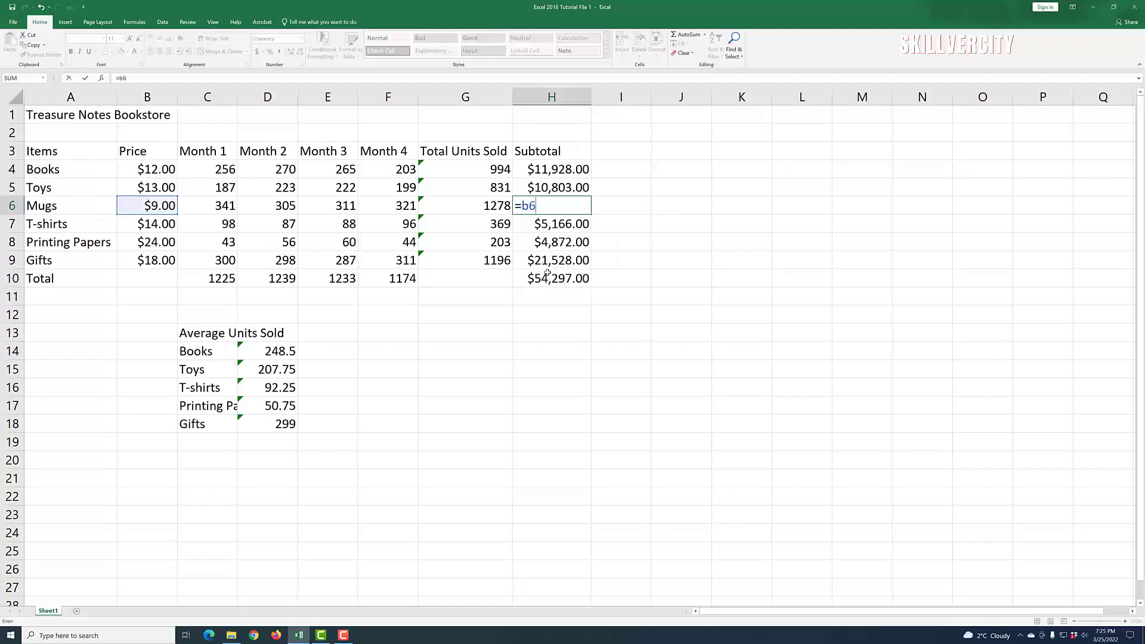
pyautogui.write('*g6')
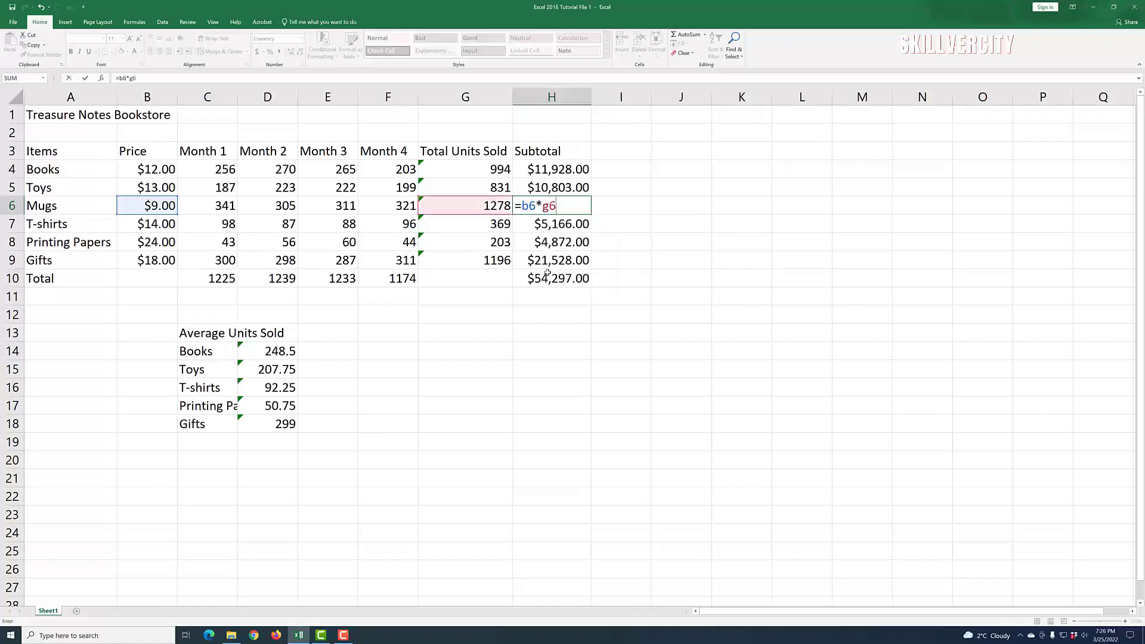
pyautogui.press('Return')
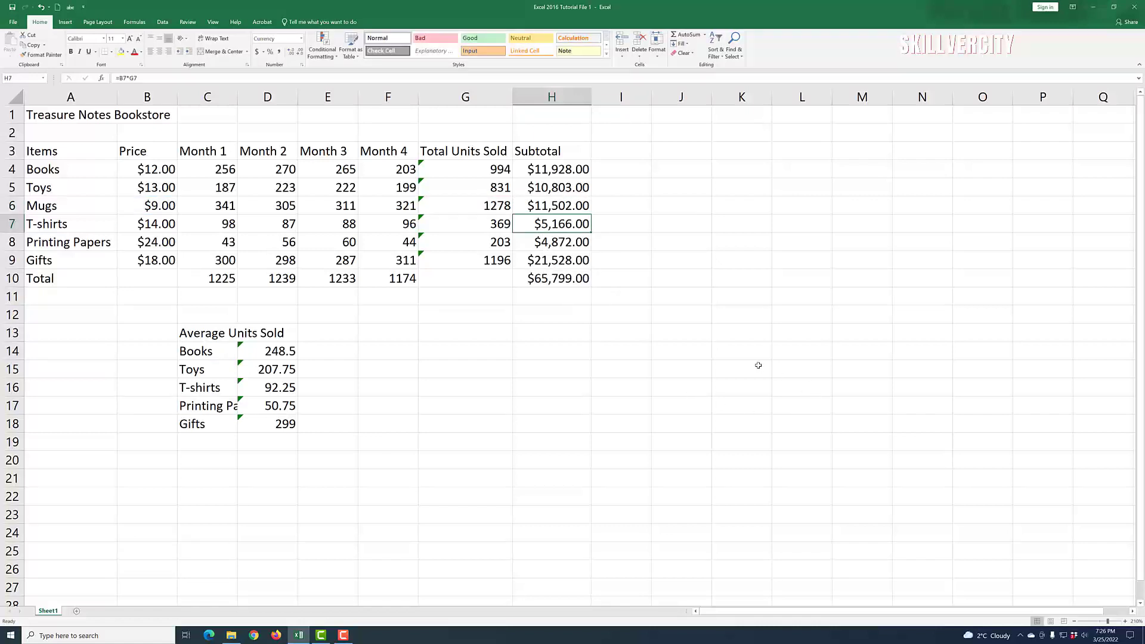
pyautogui.click(758, 366)
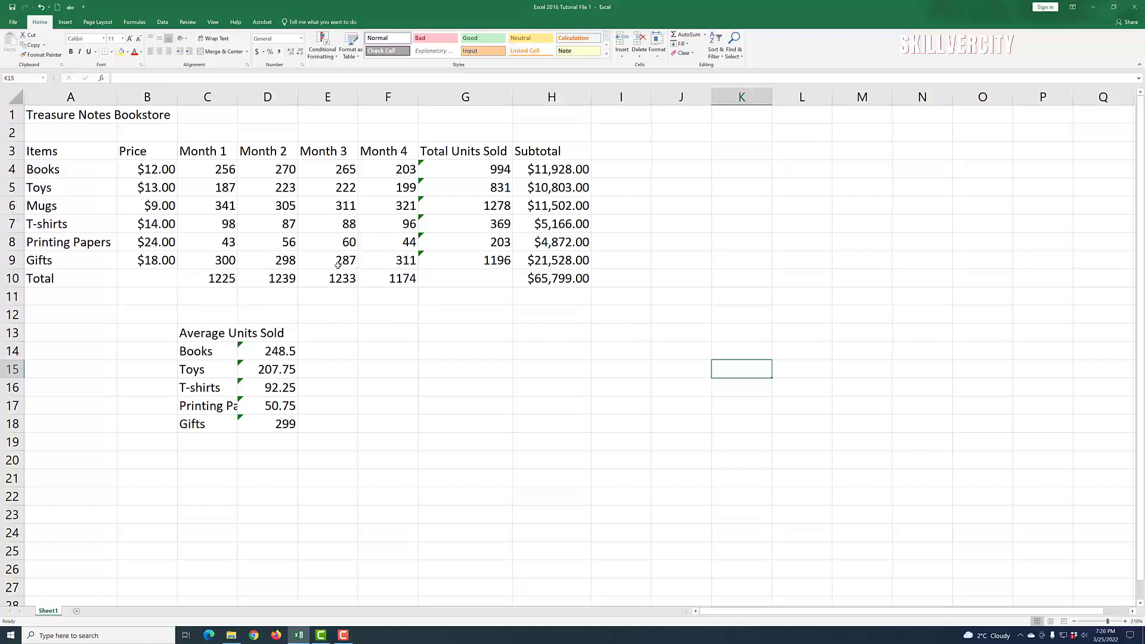
# Step: Add up the monthly totals C10:F10 in G10 with the SUM function and undo the entry
pyautogui.click(474, 281)
pyautogui.click(476, 327)
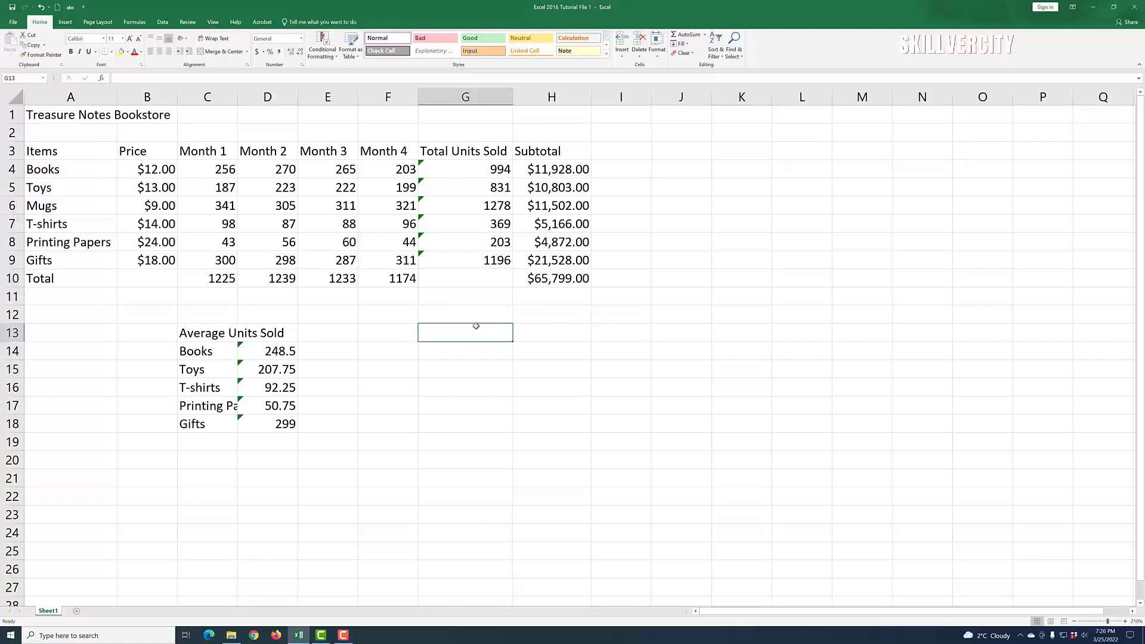
pyautogui.click(478, 273)
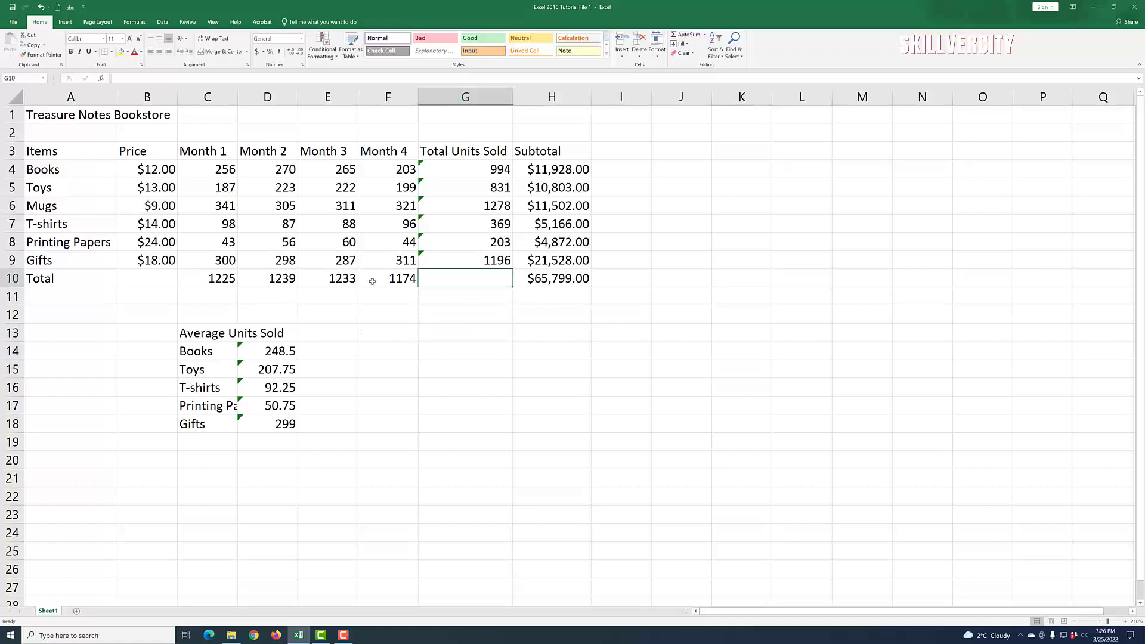
pyautogui.click(449, 325)
pyautogui.click(442, 285)
pyautogui.write('=')
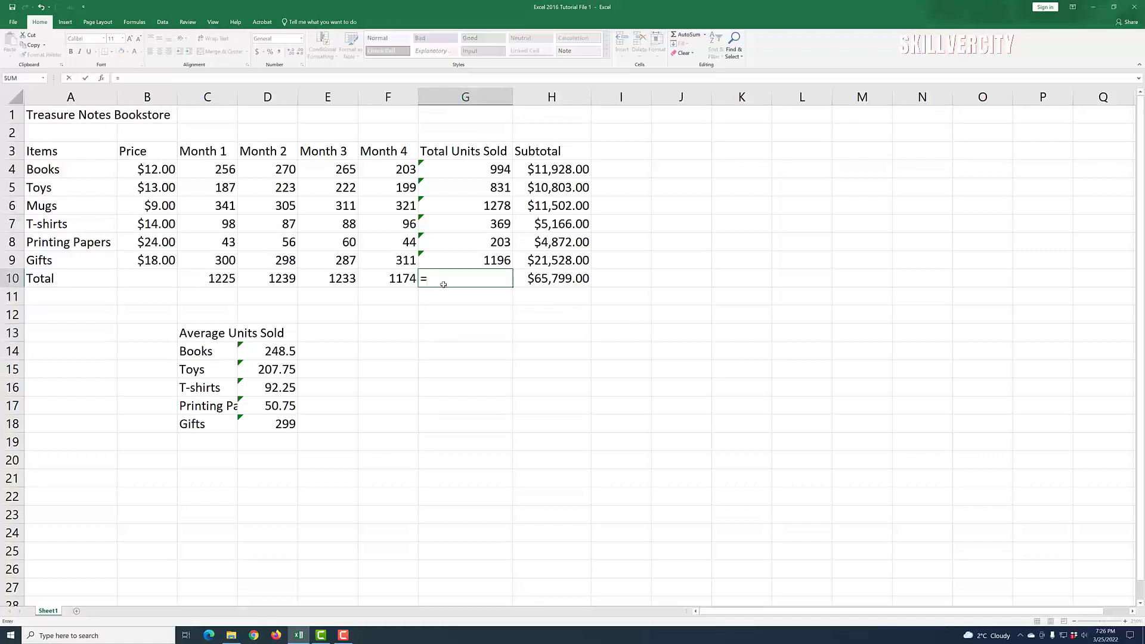
pyautogui.write('sum')
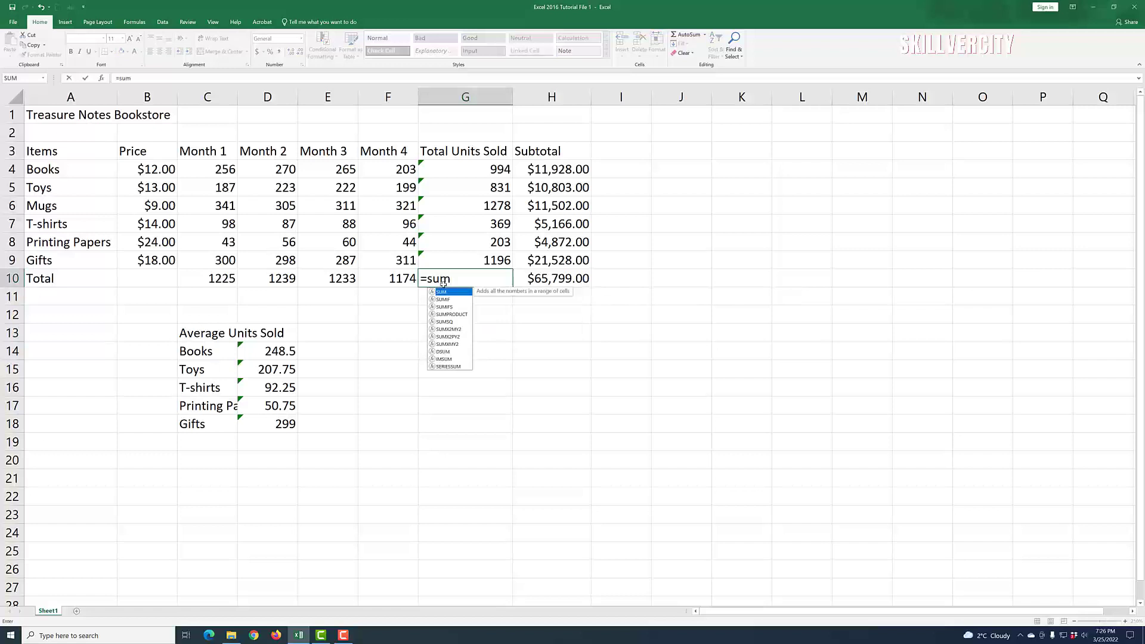
pyautogui.doubleClick(452, 292)
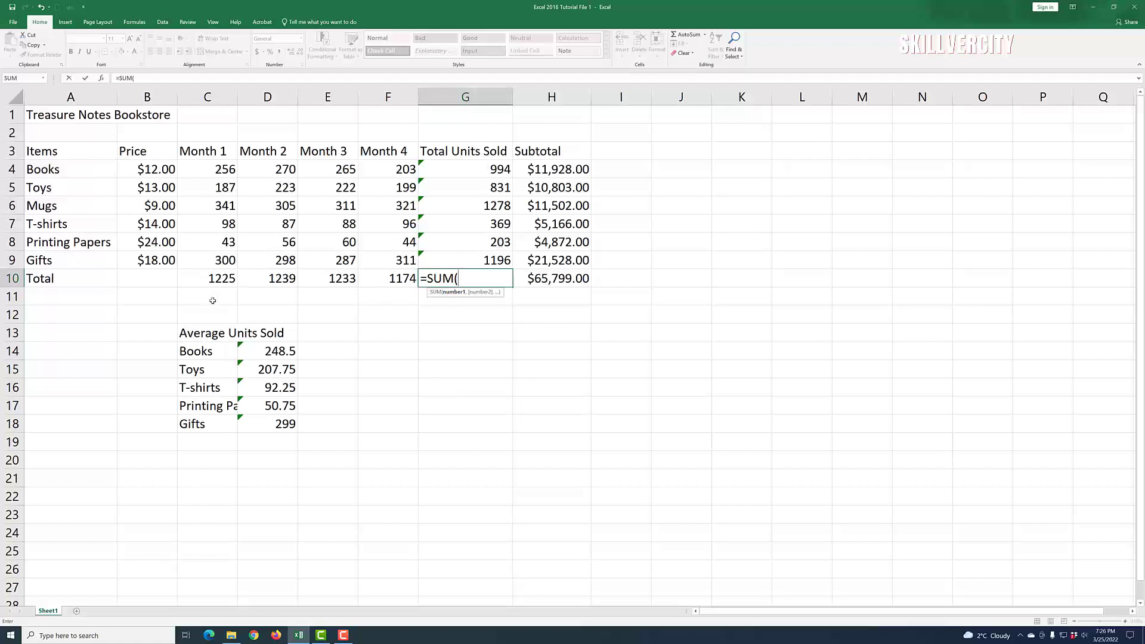
pyautogui.moveTo(211, 284); pyautogui.dragTo(371, 284)
pyautogui.press('Return')
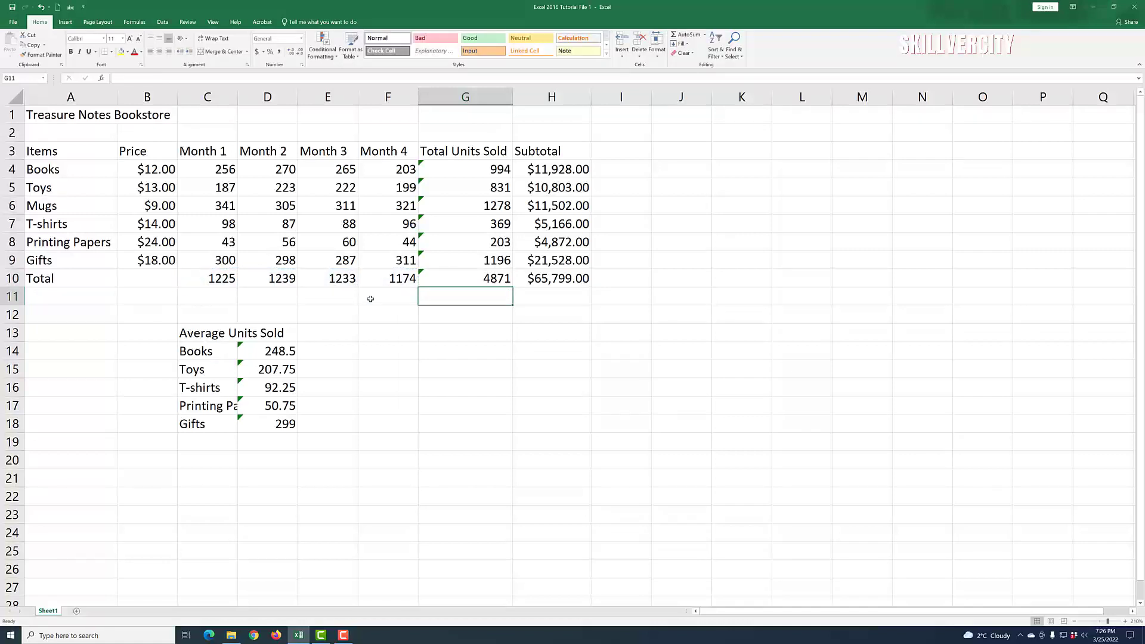
pyautogui.click(516, 354)
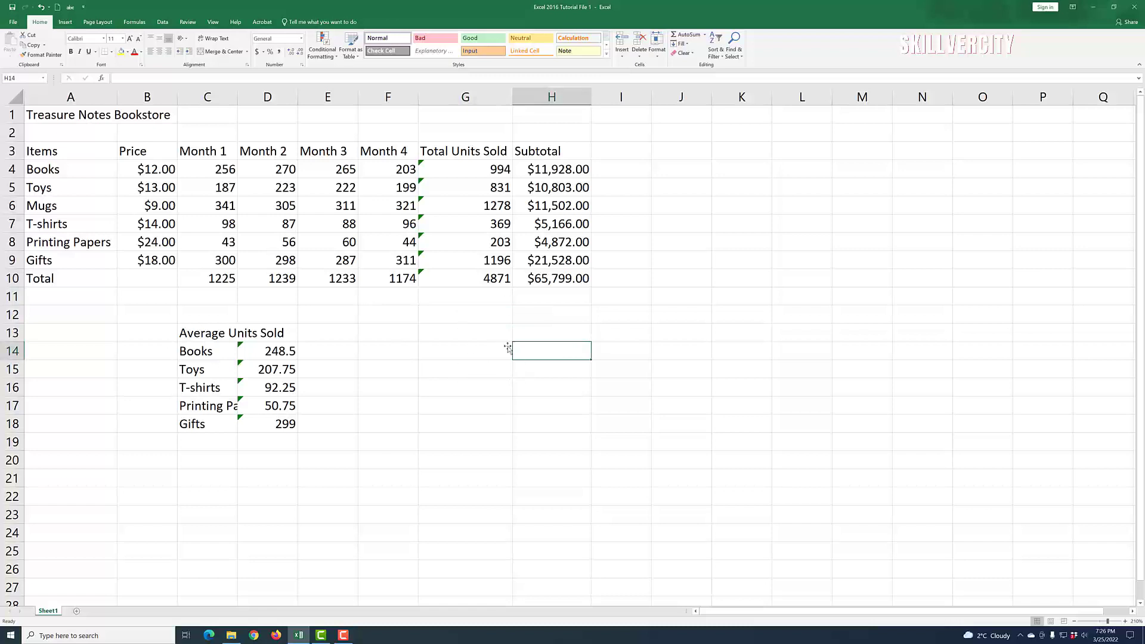
pyautogui.click(42, 8)
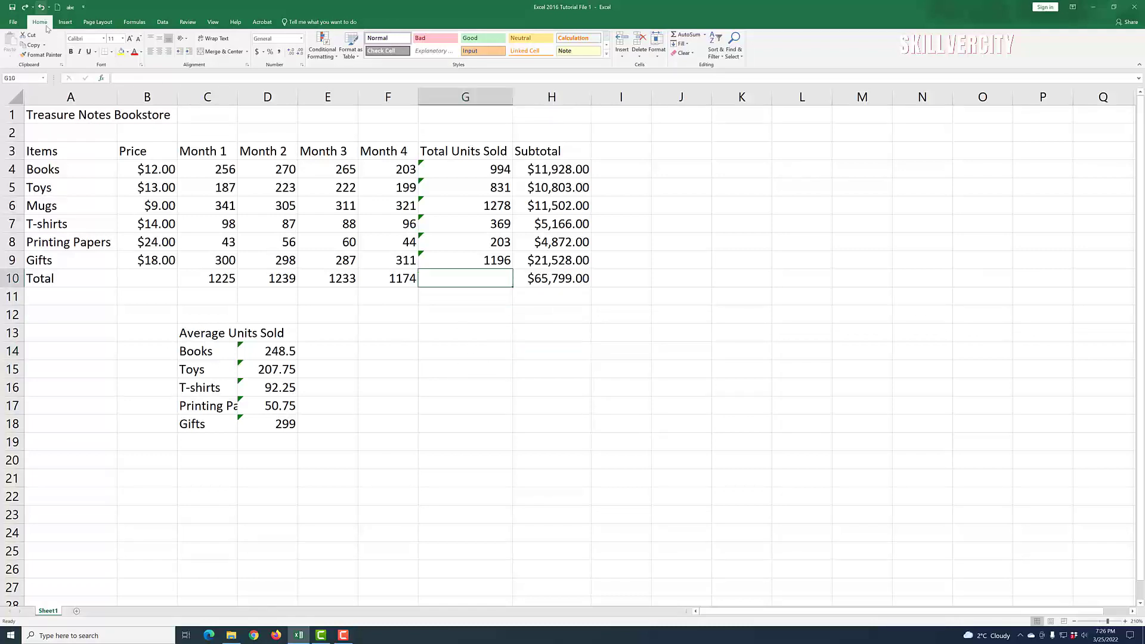
pyautogui.click(490, 352)
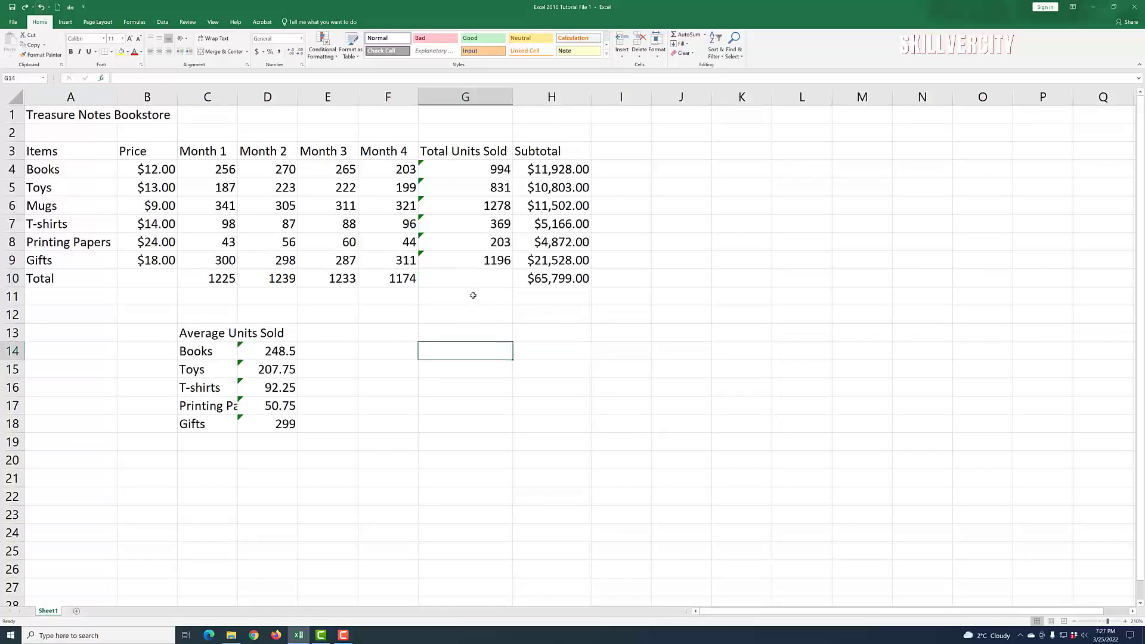
# Step: Total the units sold of all items in G10 with the formula =SUM(G4:G9)
pyautogui.click(470, 277)
pyautogui.write('=')
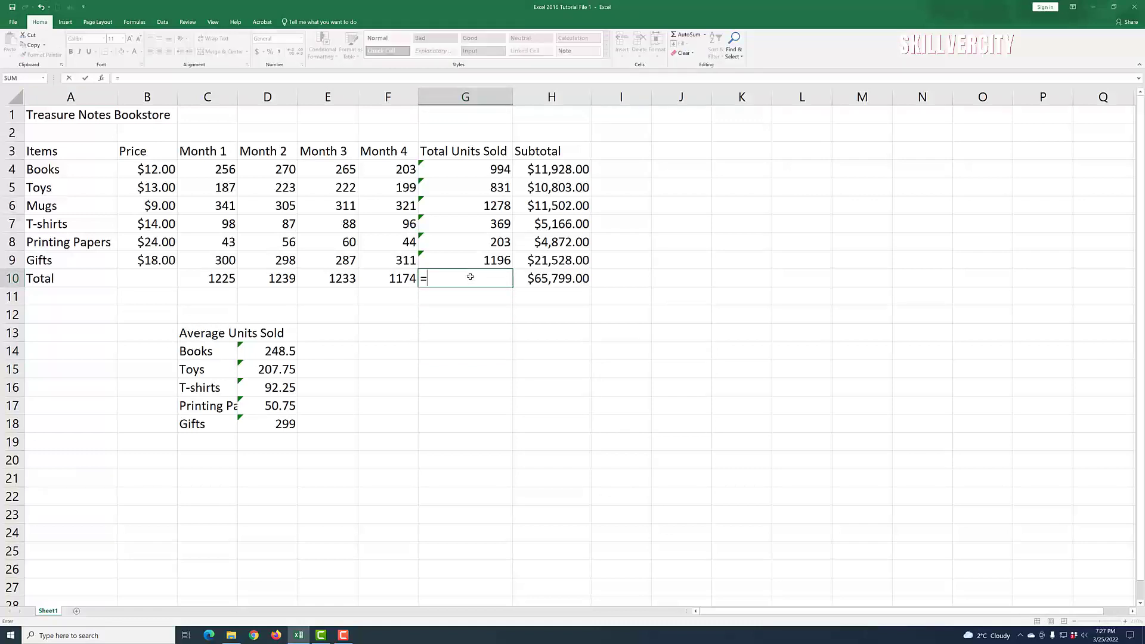
pyautogui.write('su')
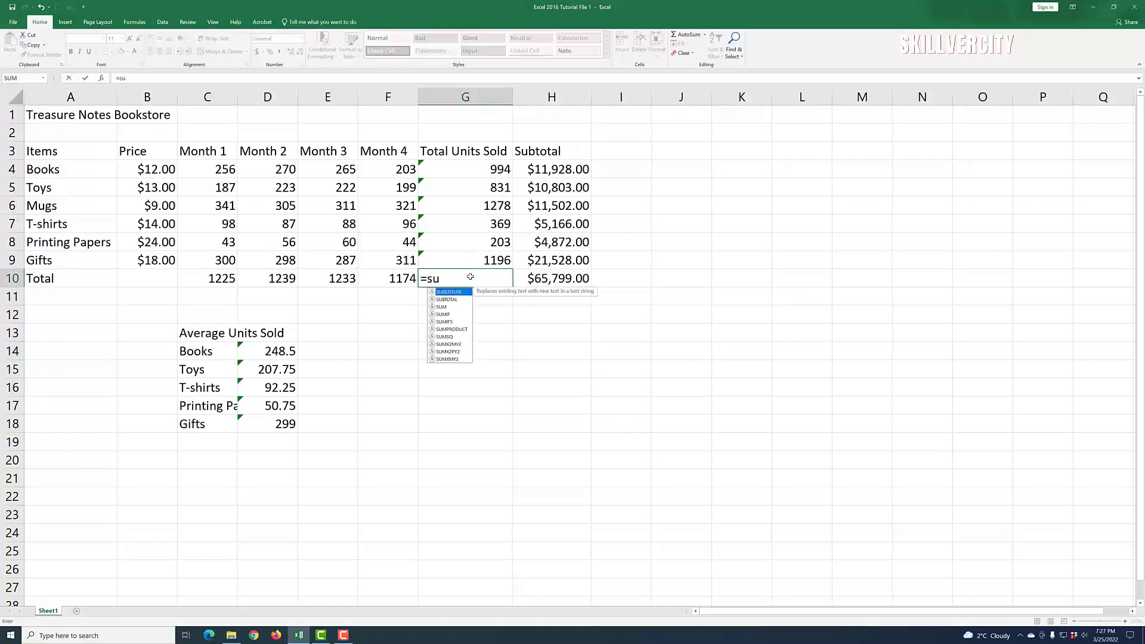
pyautogui.write('m')
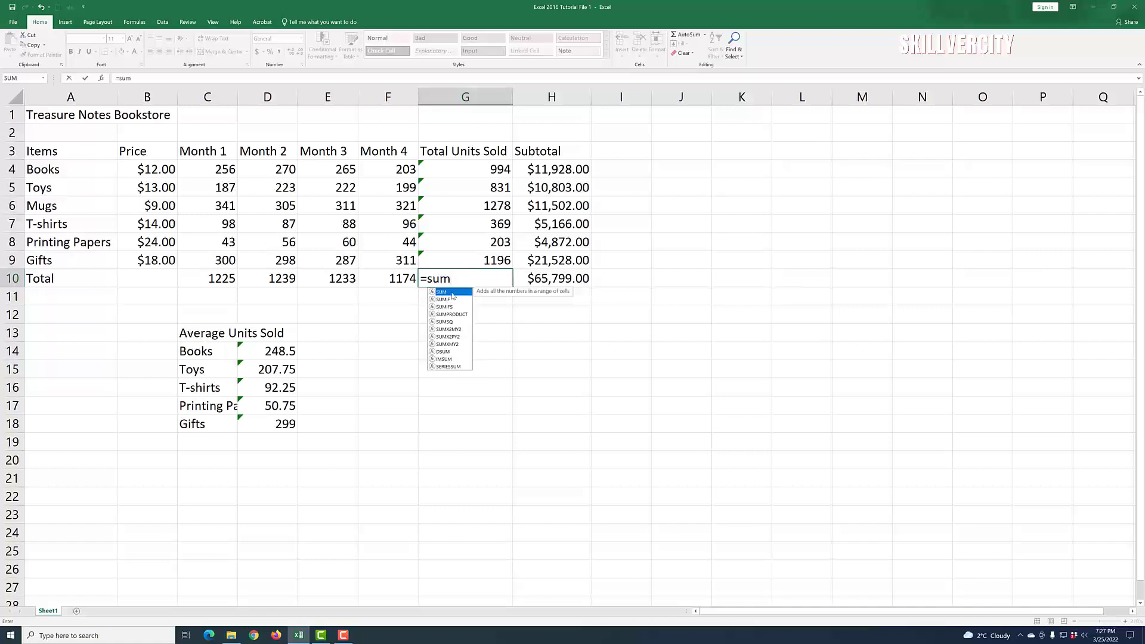
pyautogui.doubleClick(452, 292)
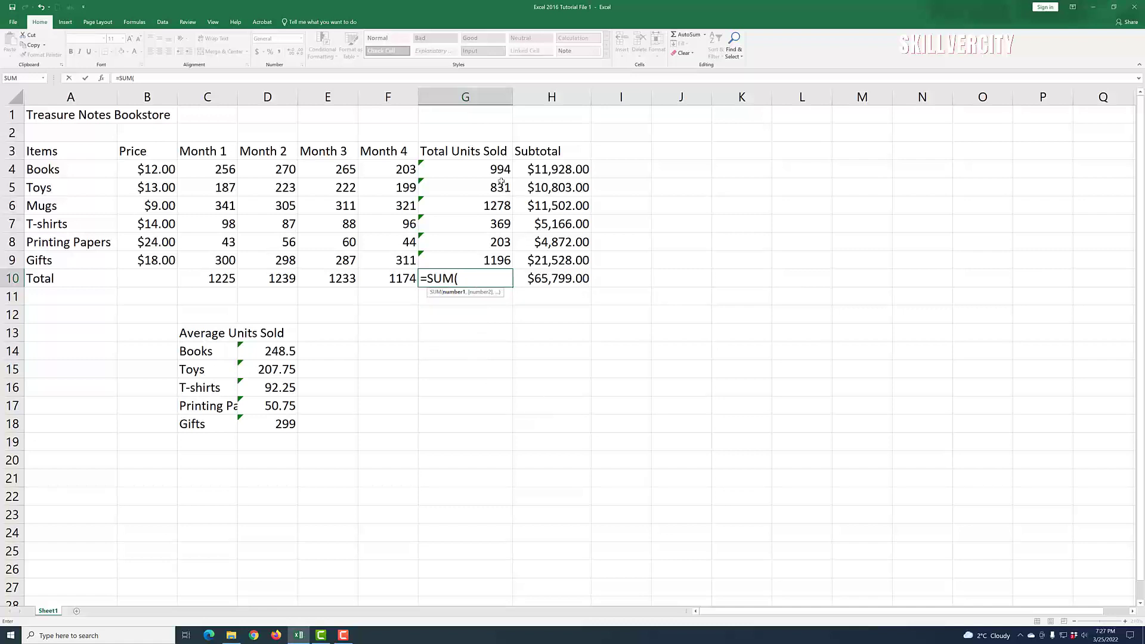
pyautogui.moveTo(497, 169); pyautogui.dragTo(489, 253)
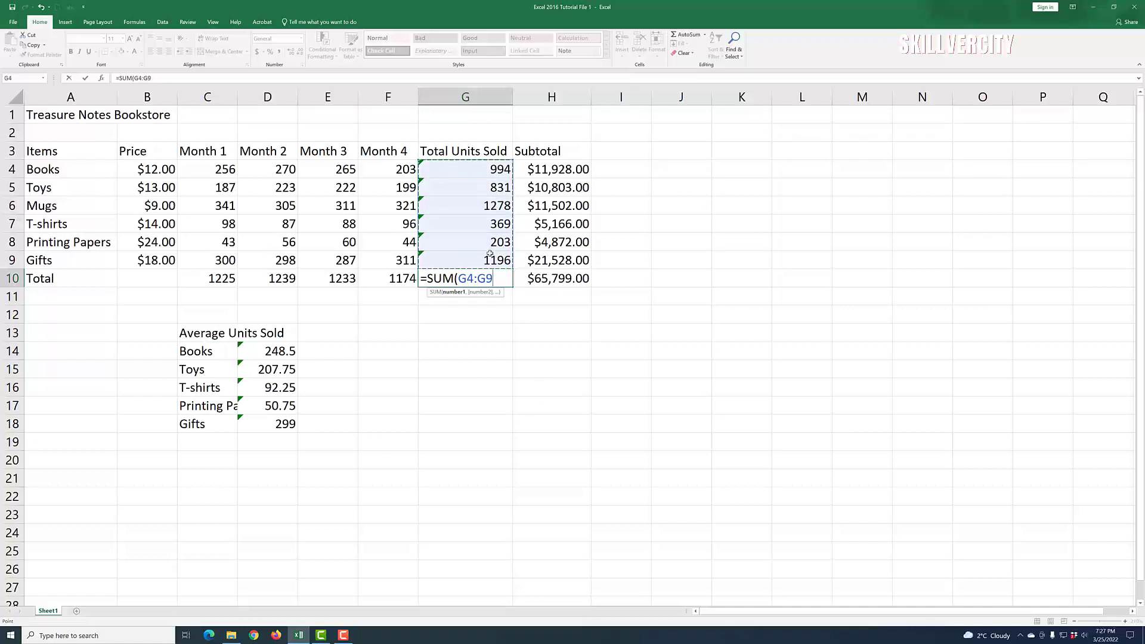
pyautogui.press('Return')
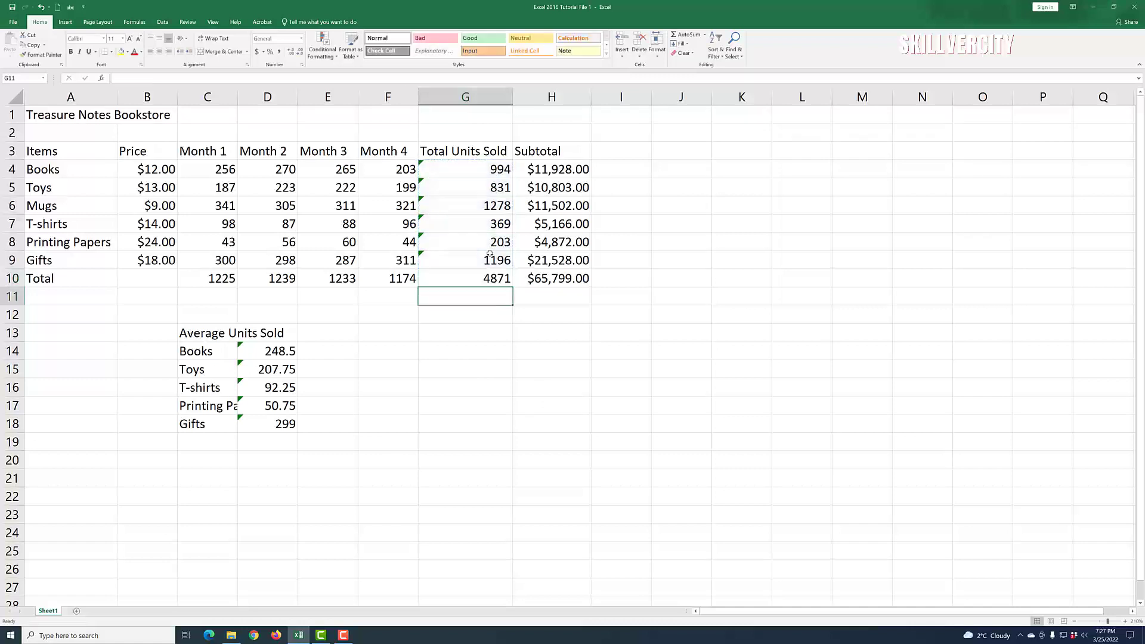
pyautogui.click(608, 391)
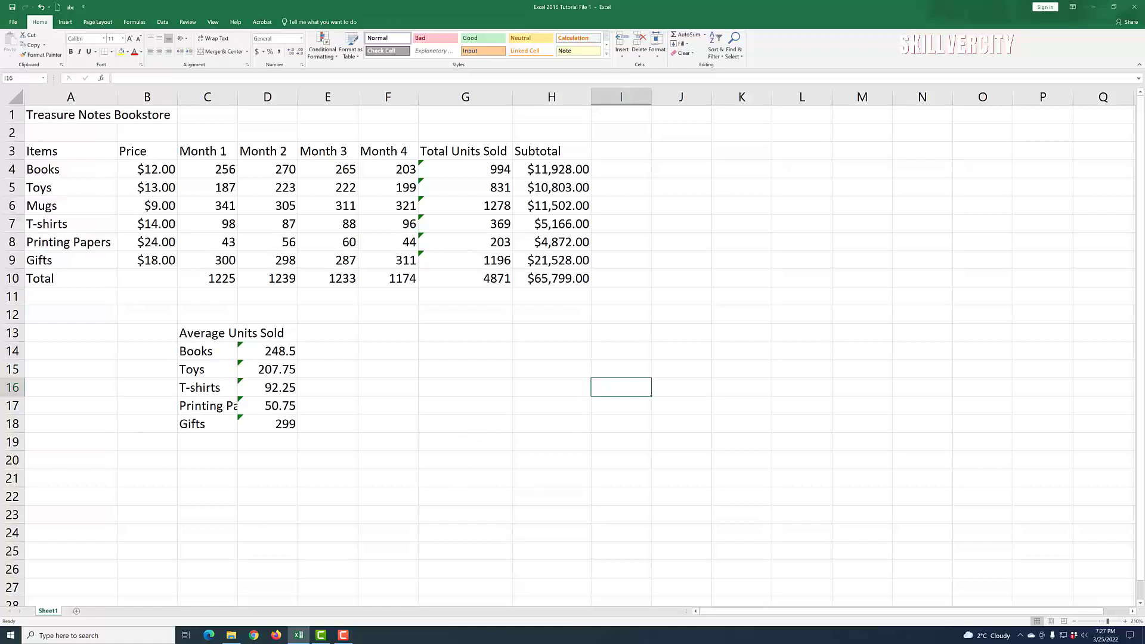
# Step: Insert one blank column before column A, ahead of the bookstore table
pyautogui.click(50, 92)
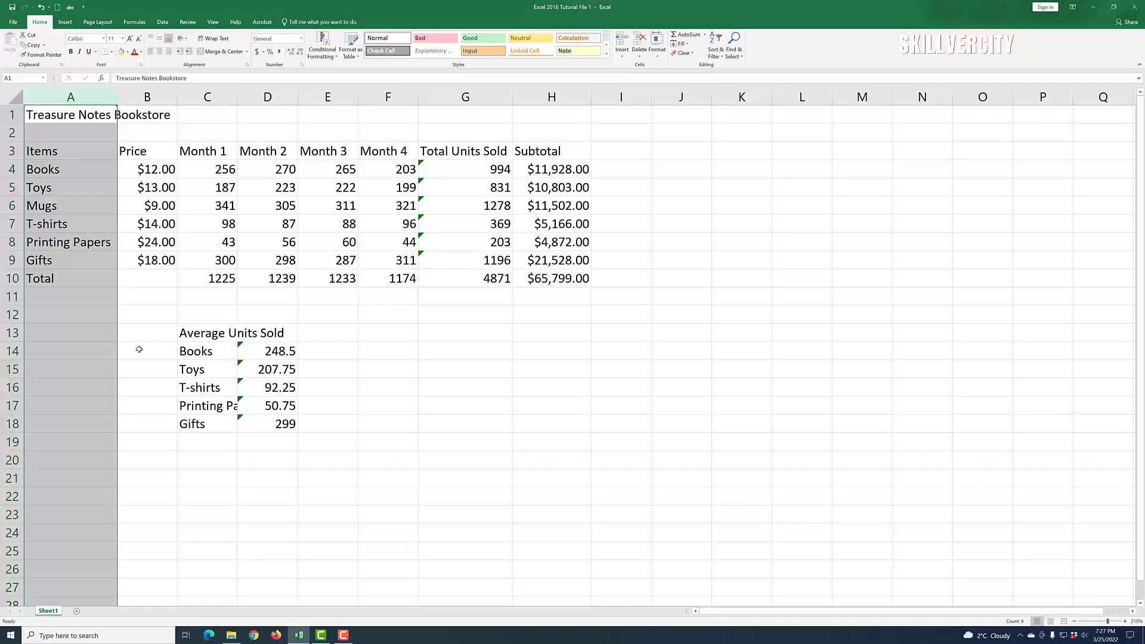
pyautogui.rightClick(43, 97)
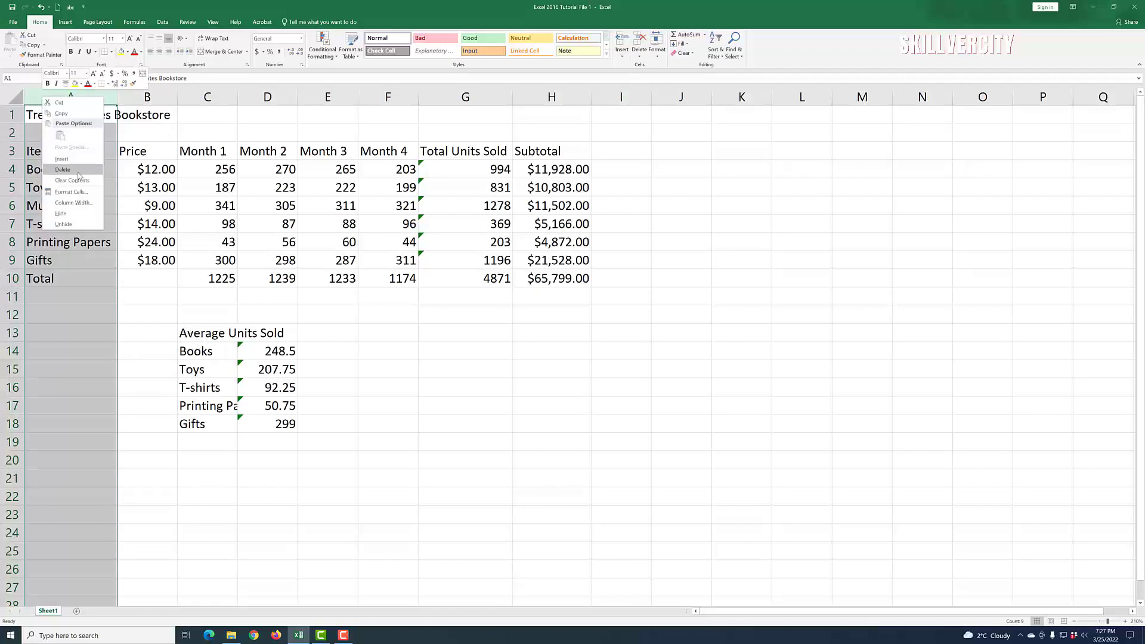
pyautogui.click(62, 159)
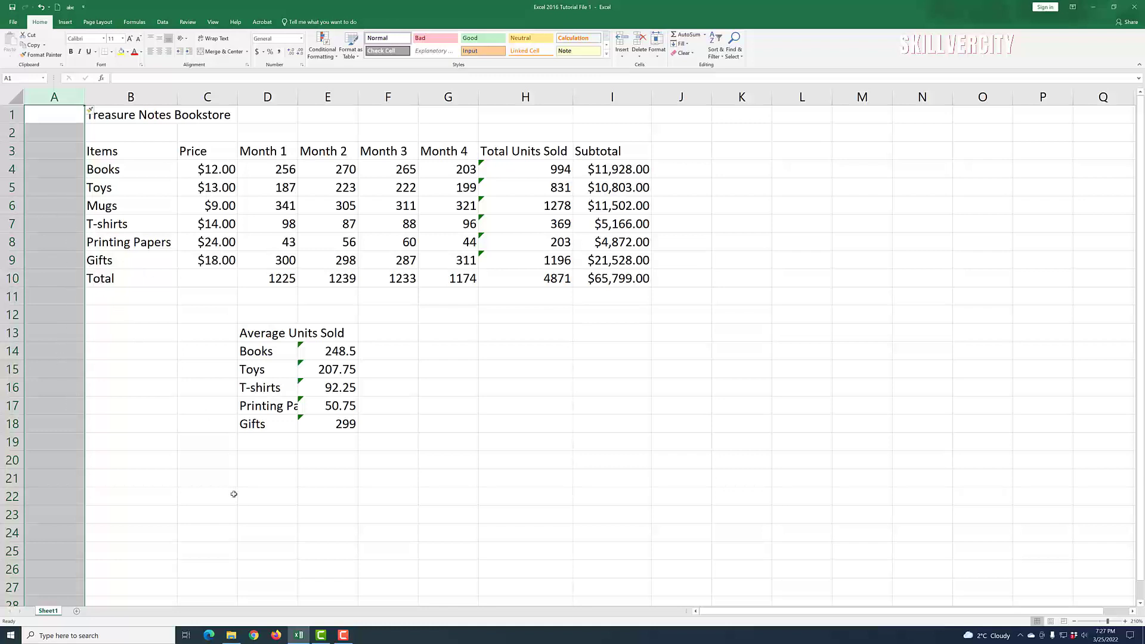
pyautogui.click(570, 445)
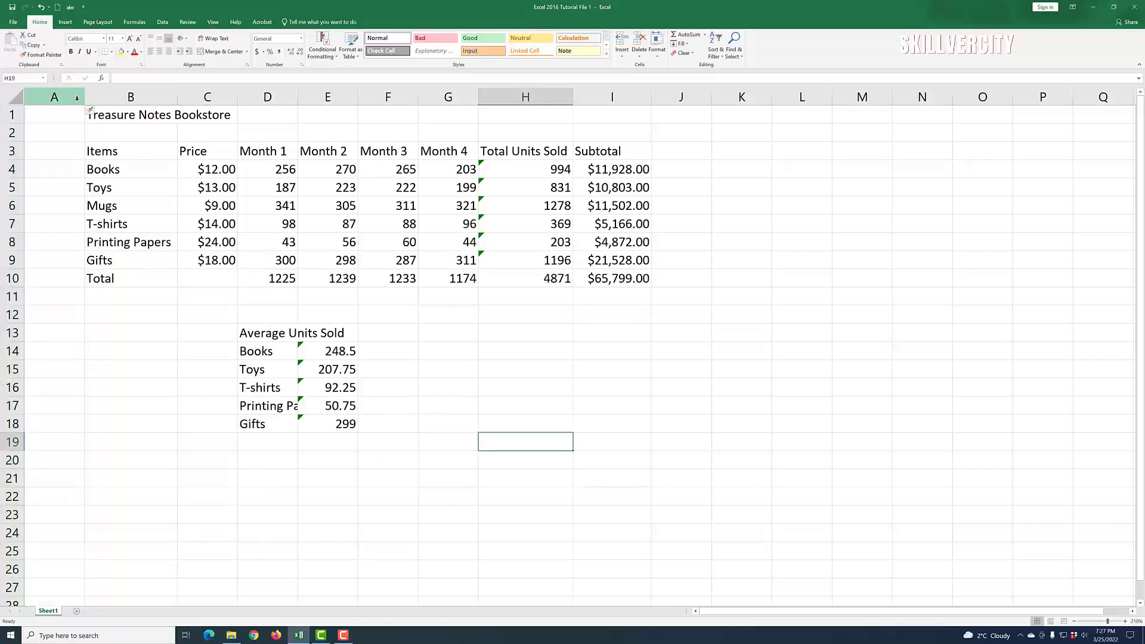
# Step: Insert two more blank sheet columns at once before columns A and B
pyautogui.moveTo(71, 94); pyautogui.dragTo(105, 97)
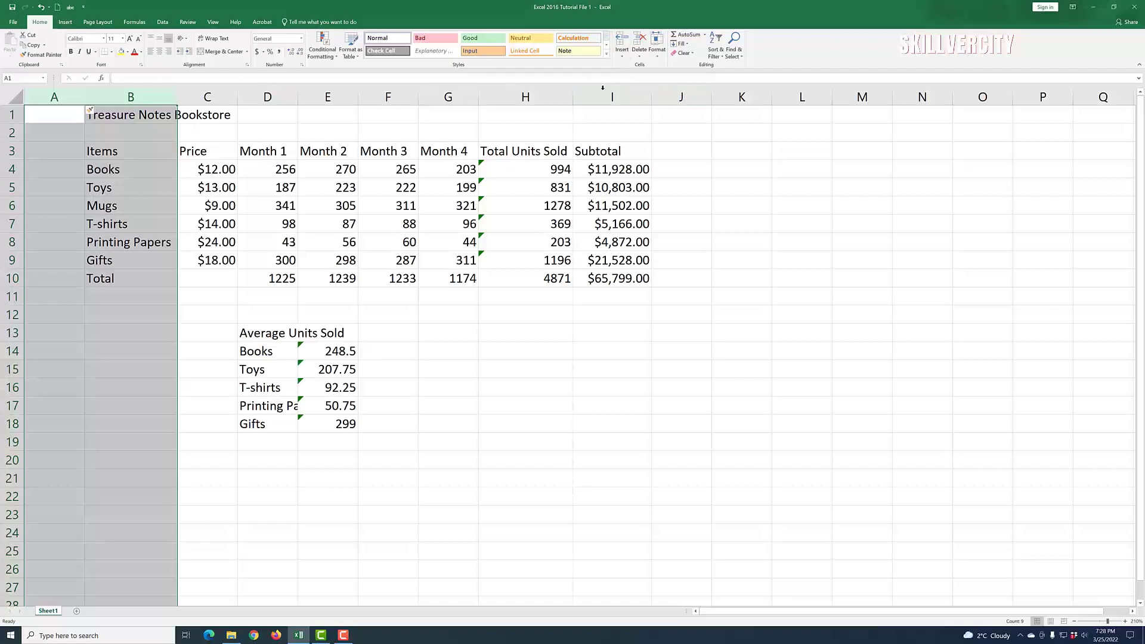
pyautogui.click(621, 58)
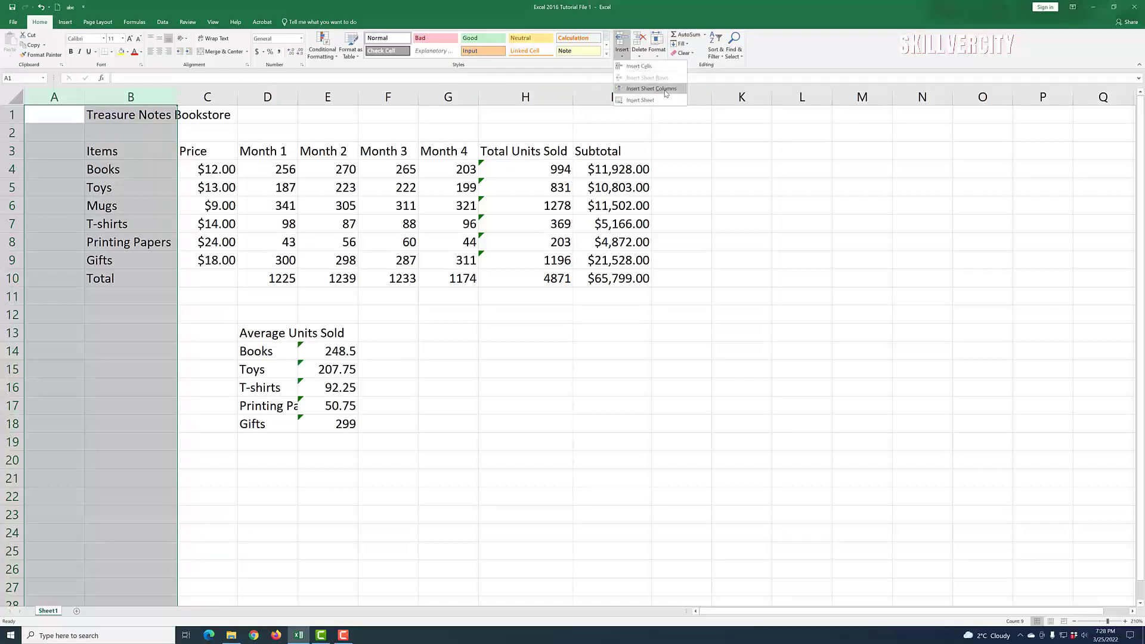
pyautogui.click(651, 88)
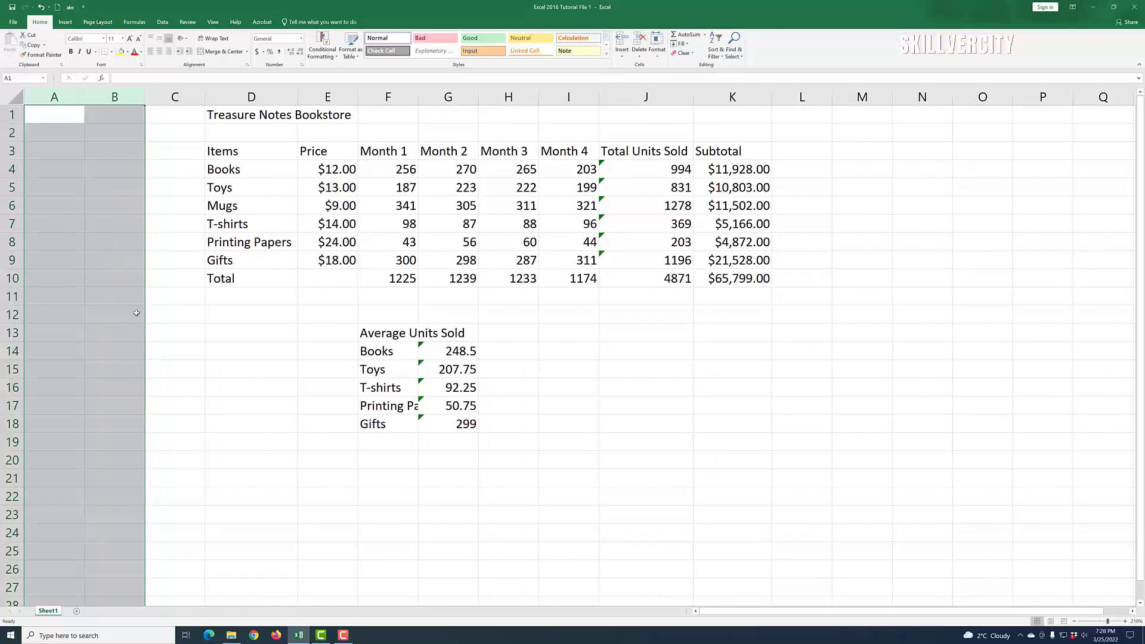
pyautogui.click(679, 475)
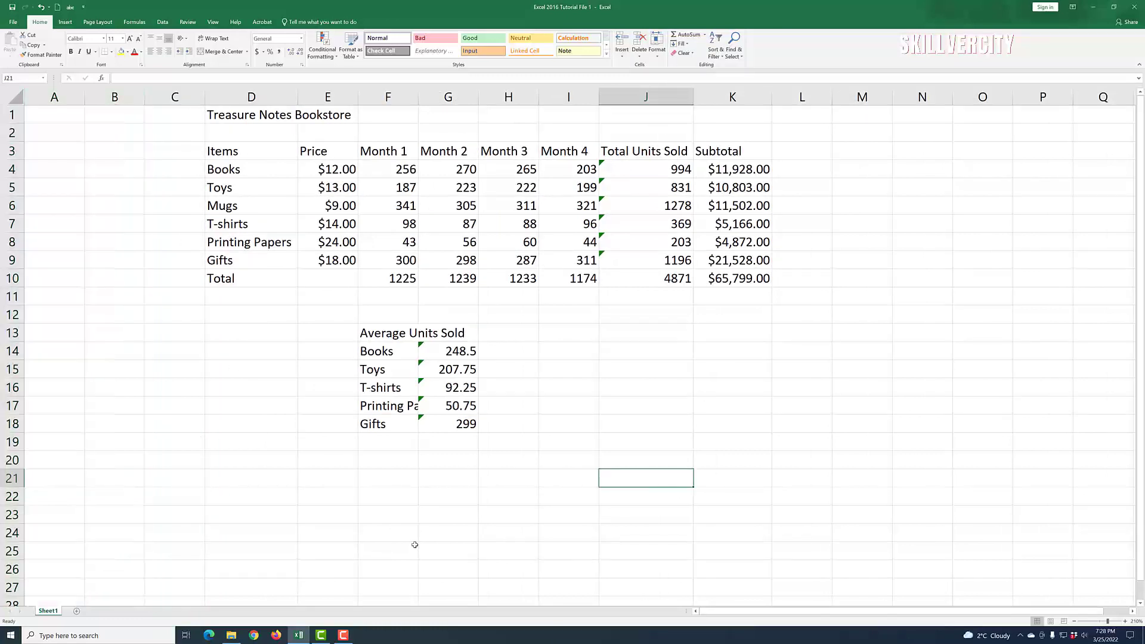